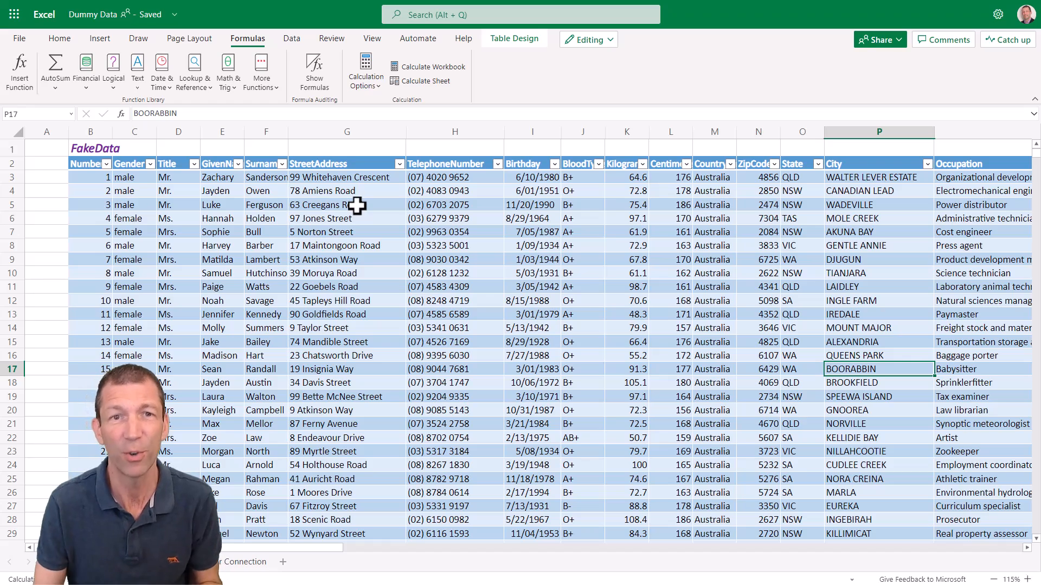
Step: Total the Centimeters column in cell T9 with =SUM(FakeData[Centimeters]) and clear the cell again
left_click(626, 261)
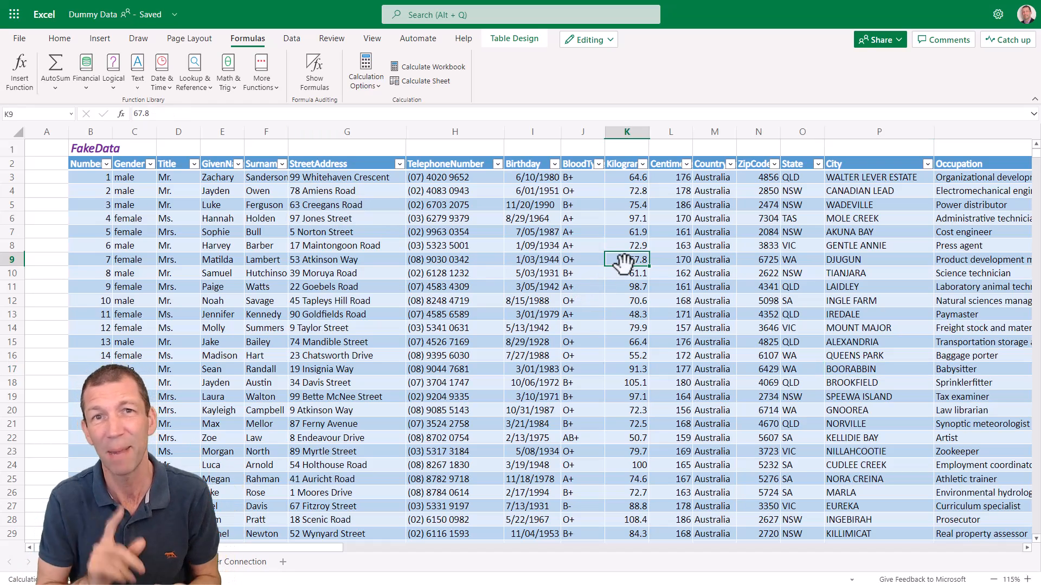
key("Right")
key("Right")
key("Right")
key("Right")
key("Right")
key("Right")
key("Right")
key("Right")
key("Right")
key("Right")
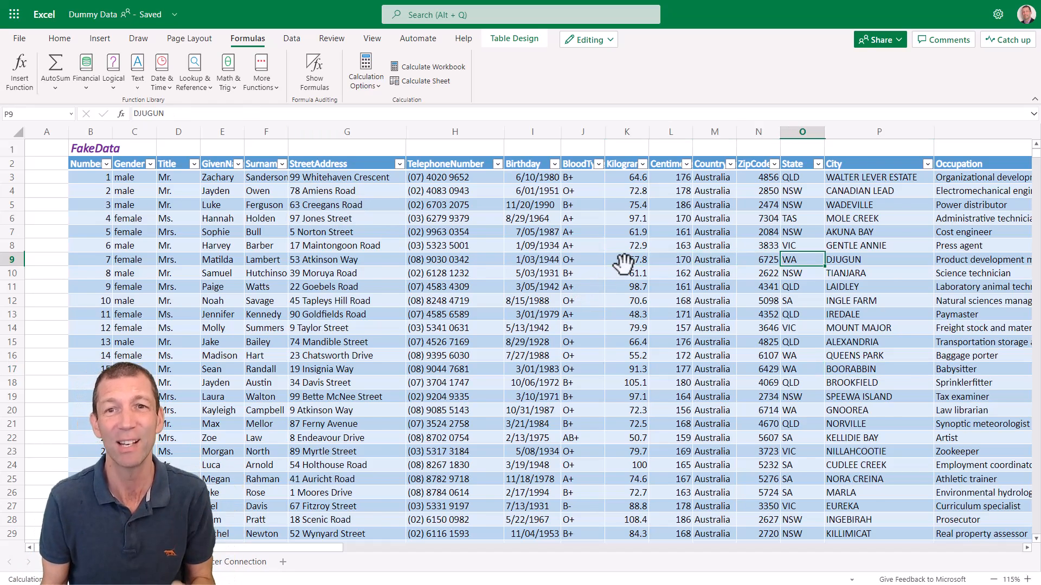
key("Right")
key("Left")
key("Left")
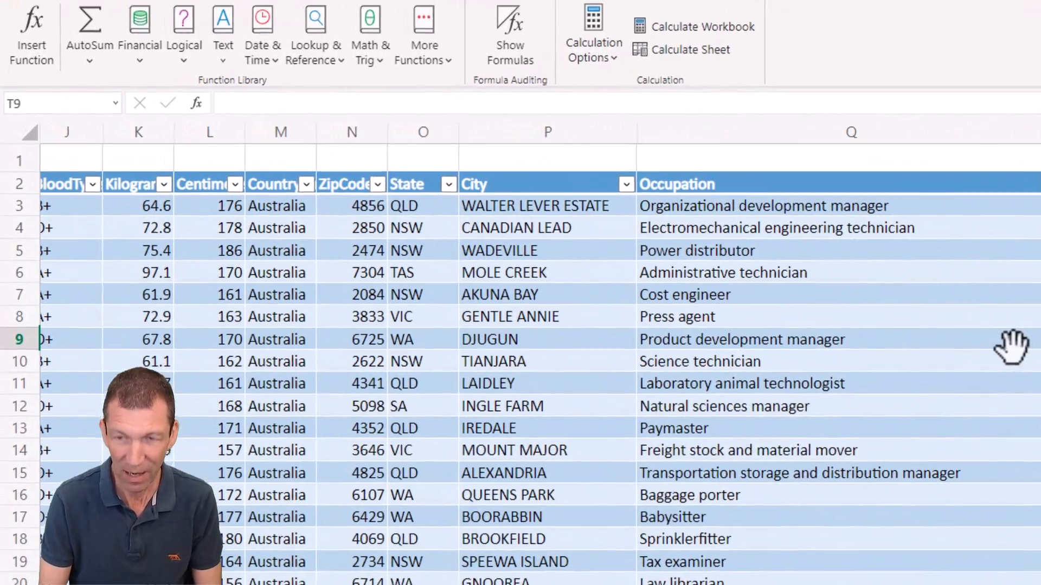
type("=sum(")
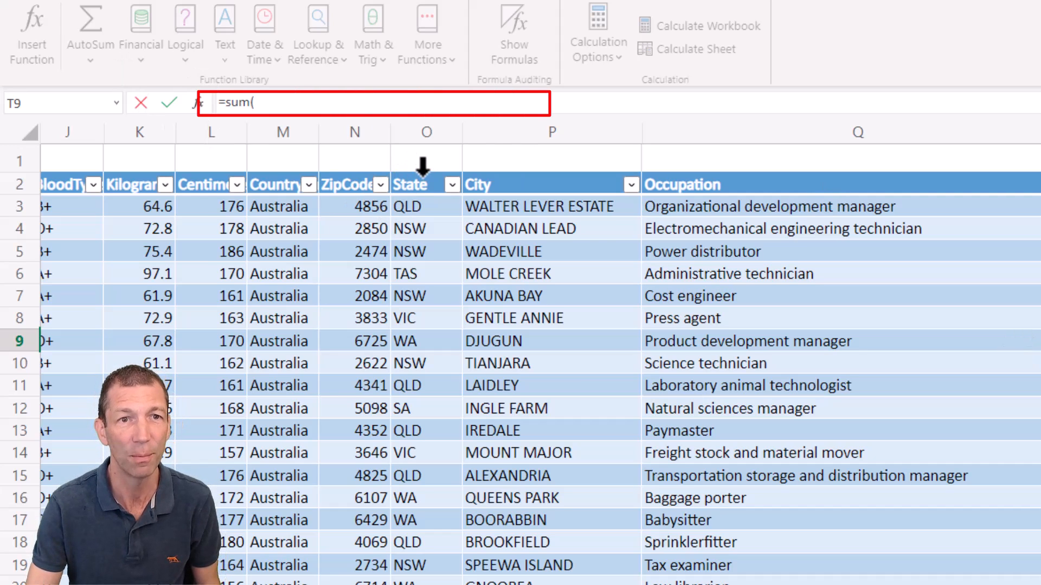
left_click(195, 165)
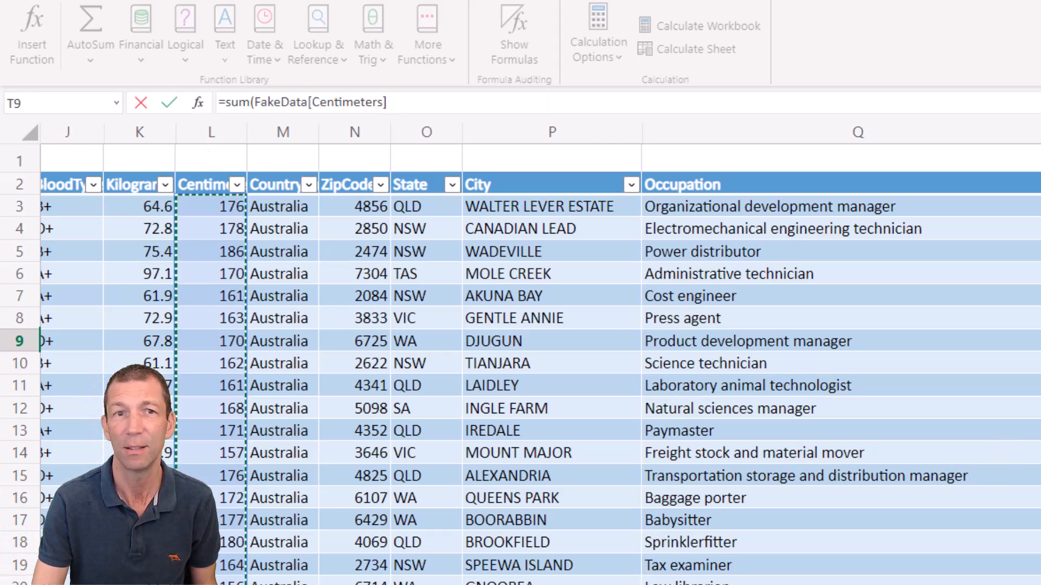
type(")")
key("Return")
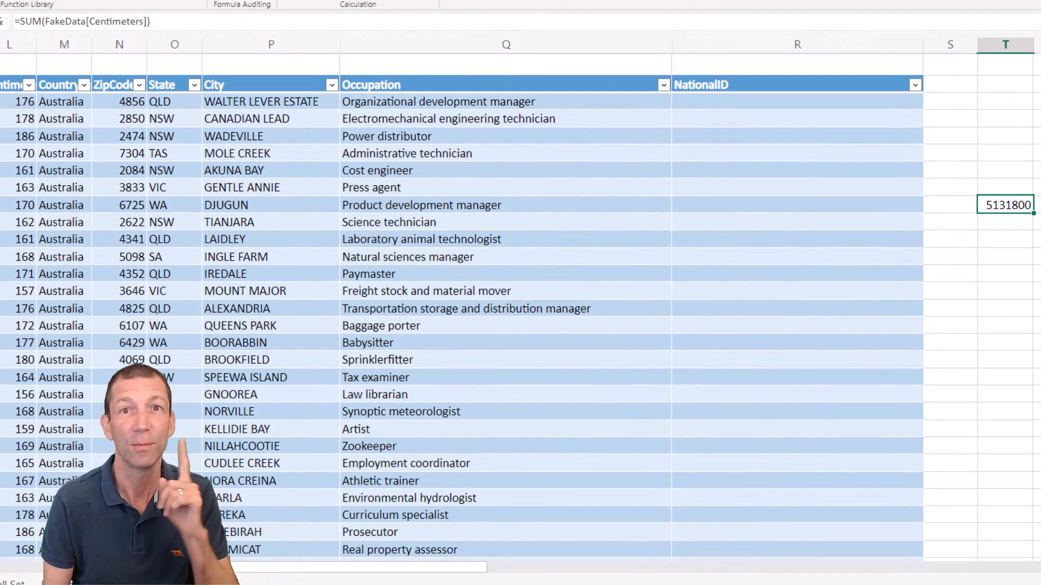
key("Delete")
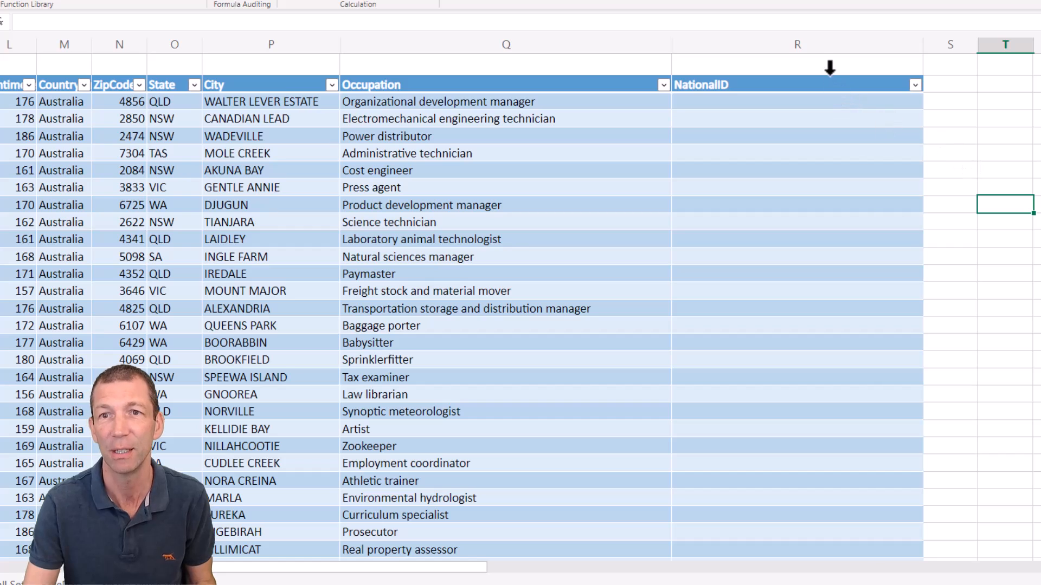
Step: Hide the empty NationalID column R by reducing its width to zero
left_click_drag(924, 45, 674, 46)
Step: Add a List data validation to cell U3 with the State column =O3:O30002 as source, and open its drop-down
left_click(821, 101)
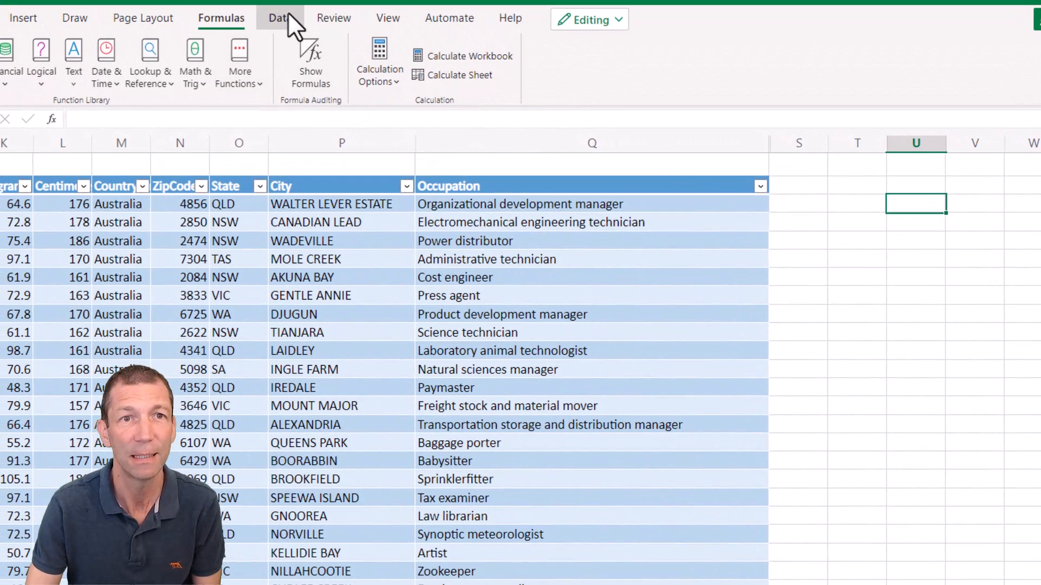
left_click(287, 15)
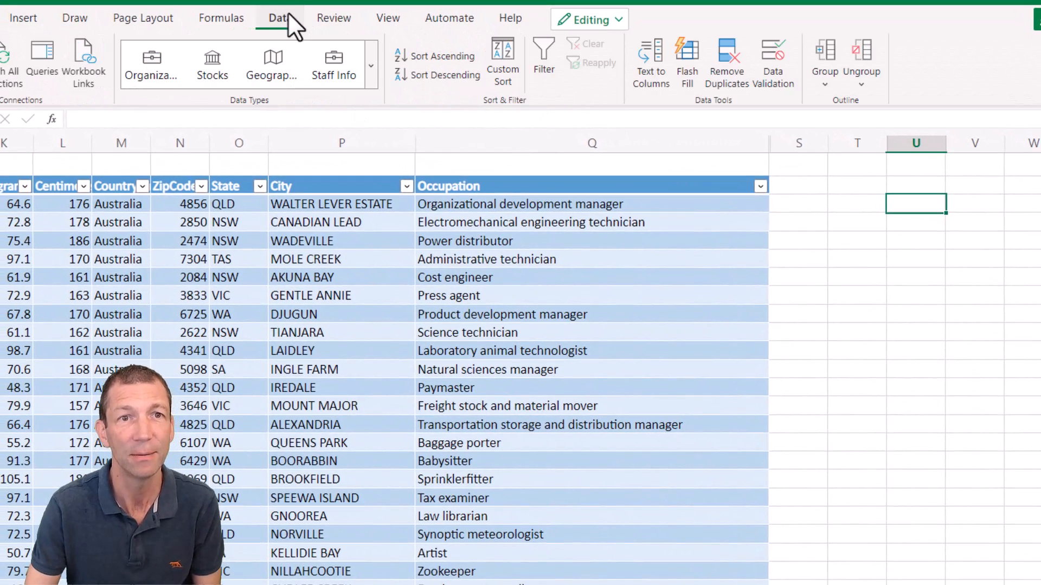
left_click(774, 54)
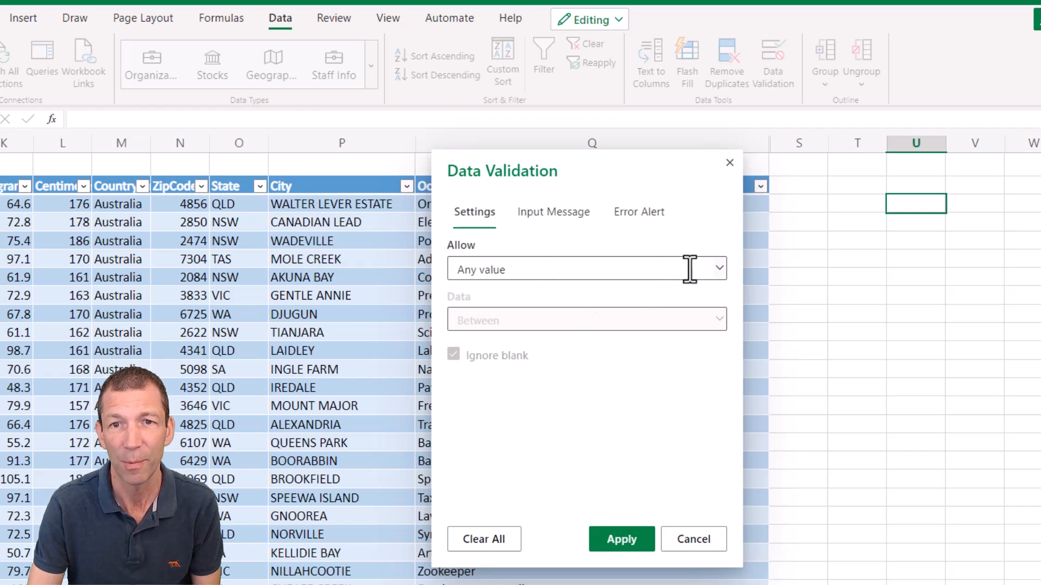
left_click(717, 270)
left_click(519, 369)
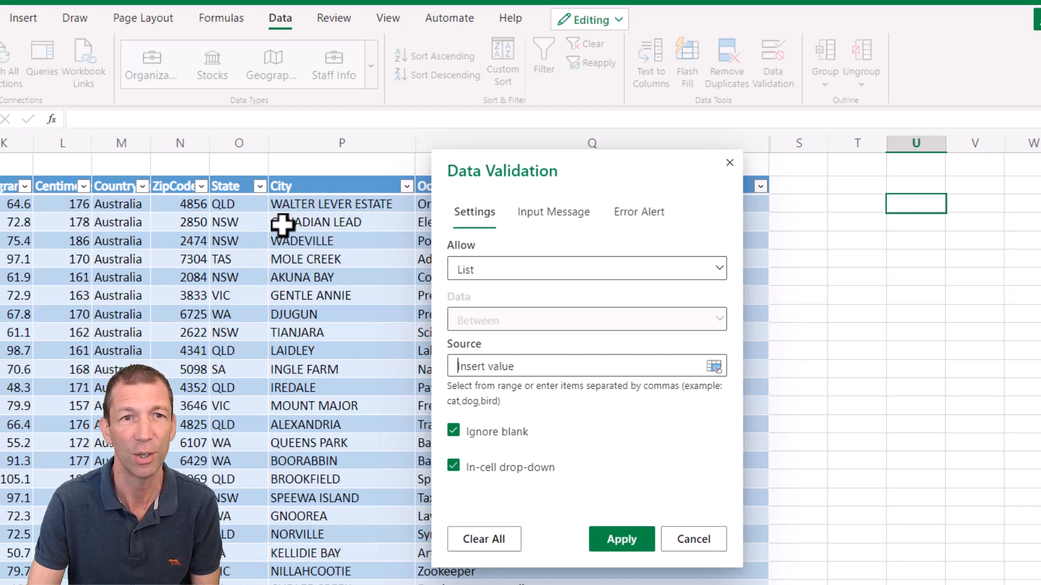
left_click(237, 171)
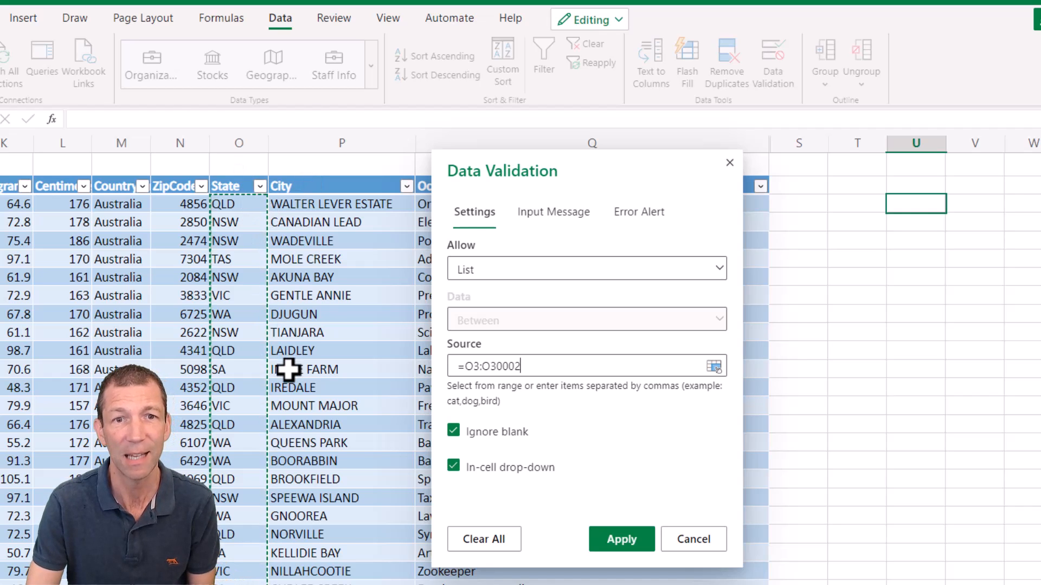
left_click(613, 540)
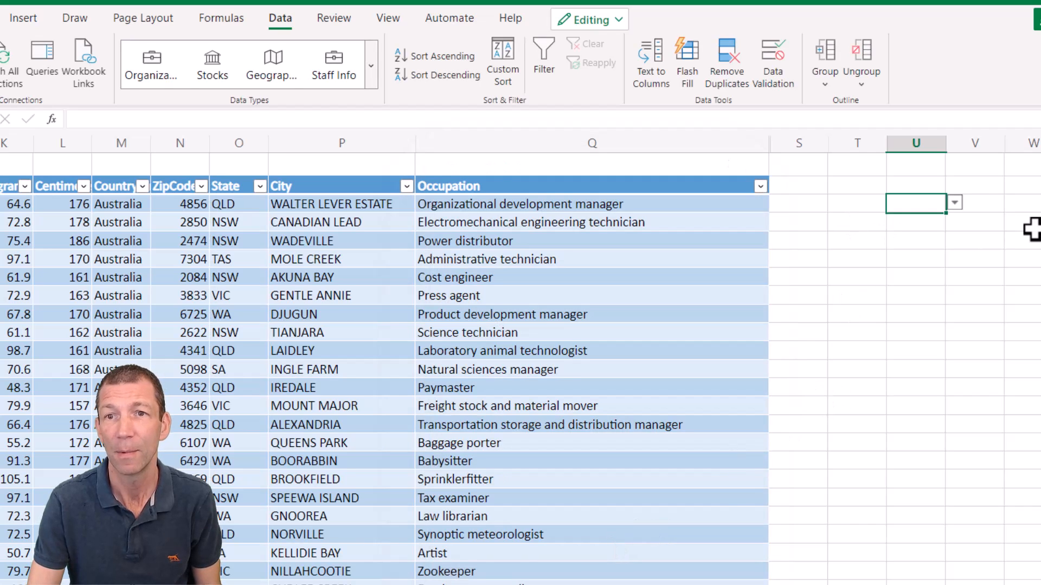
left_click(956, 203)
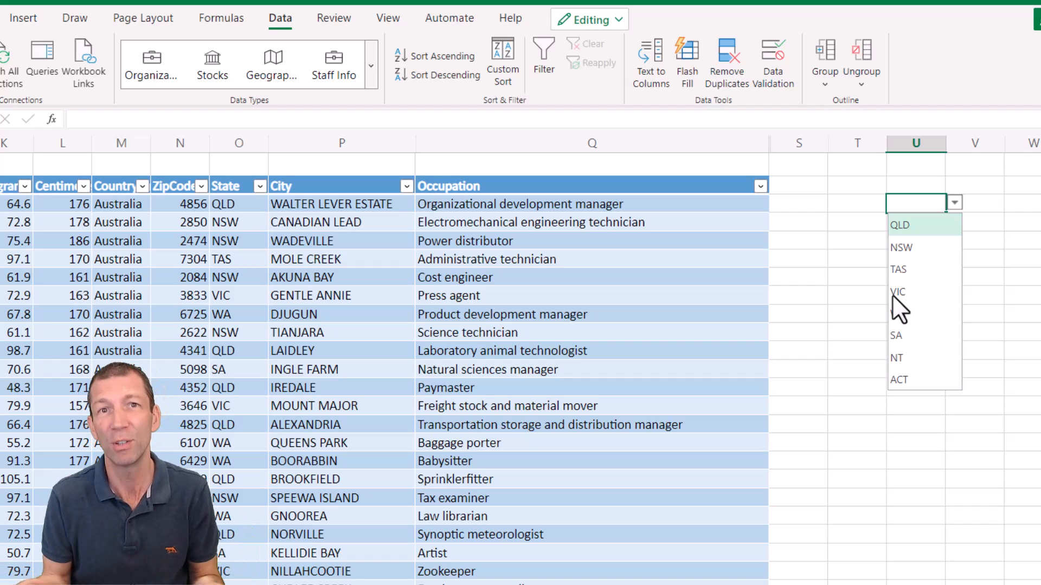
Step: Extract the distinct states in cell W3 with =UNIQUE(FakeData[State])
left_click(1030, 204)
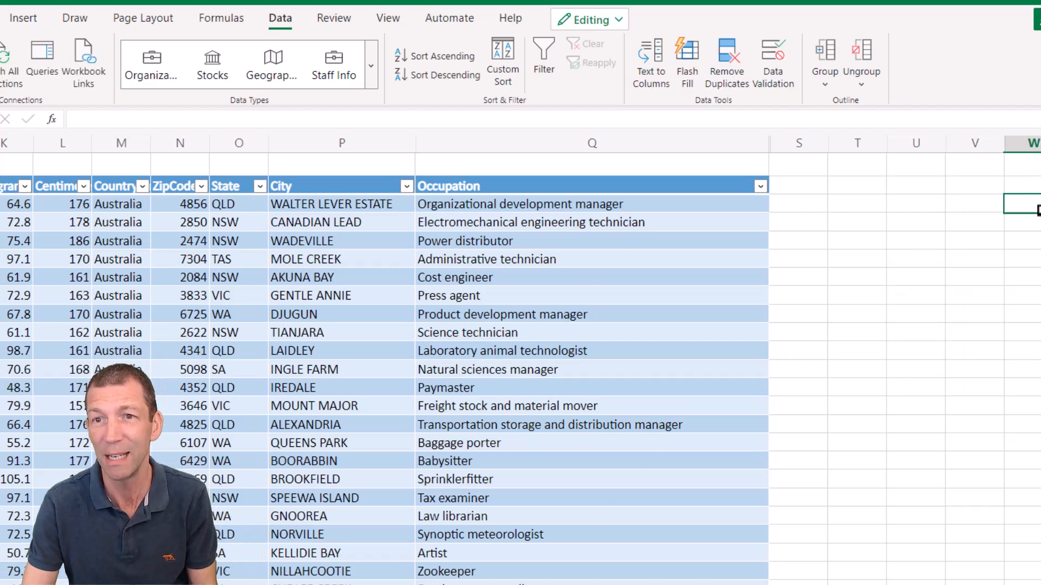
type("=uni")
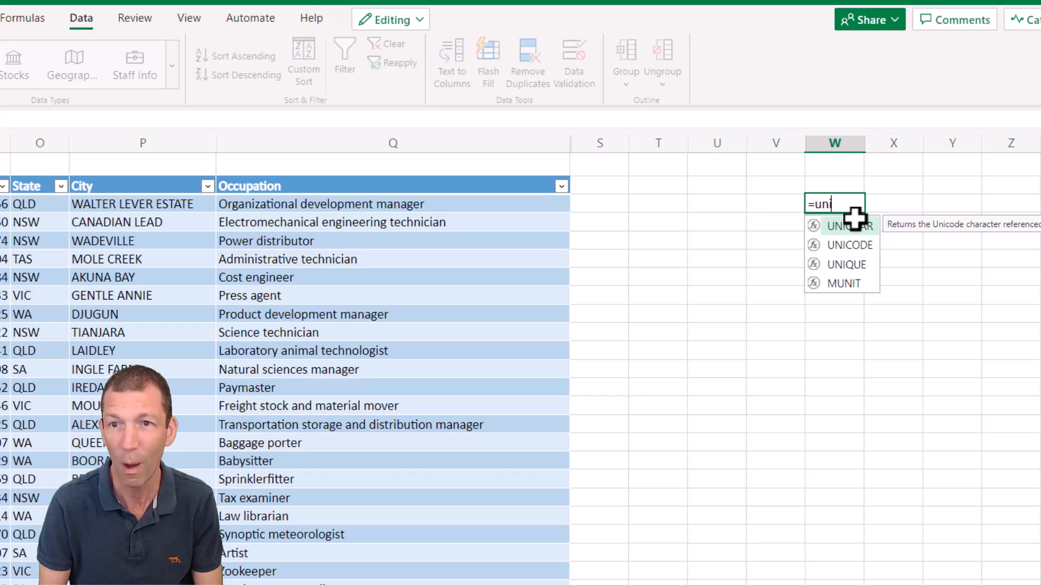
key("Down")
key("Down")
key("Down")
key("Up")
key("Tab")
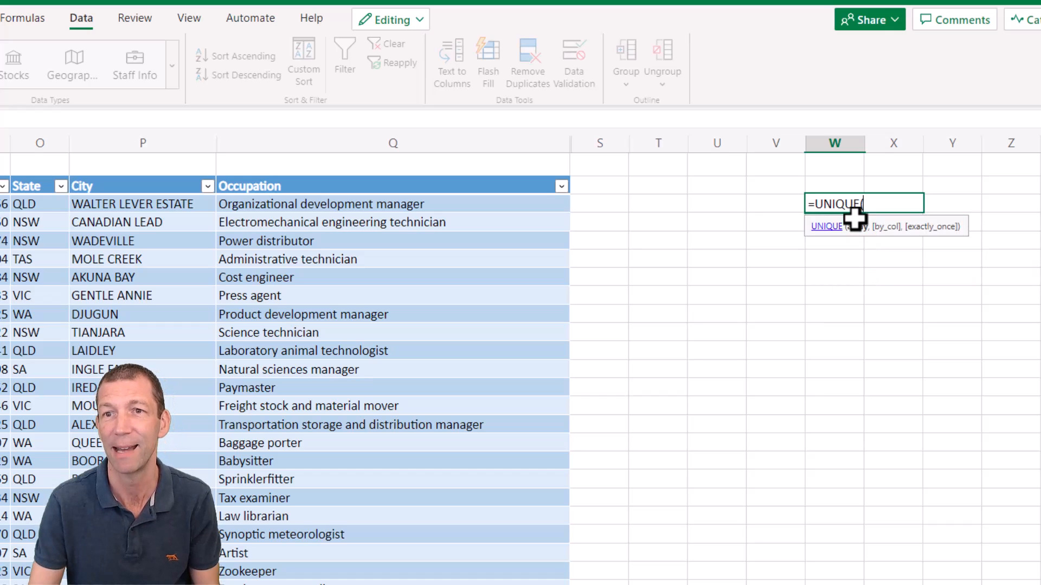
left_click(38, 172)
type(")")
key("Return")
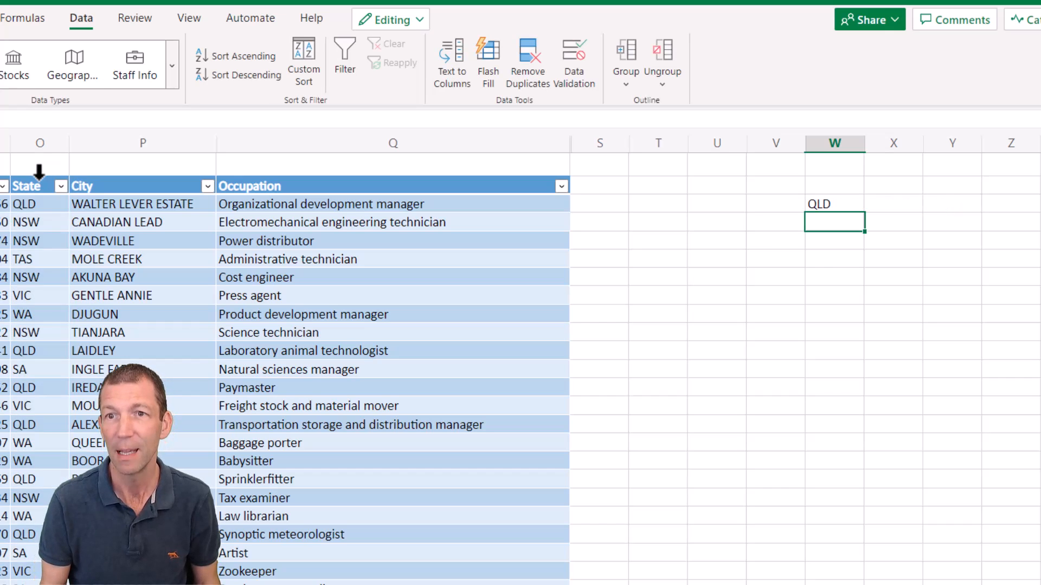
Step: Inspect the UNIQUE formula in W3 without changing it and delete it together with its spilled list
key("Up")
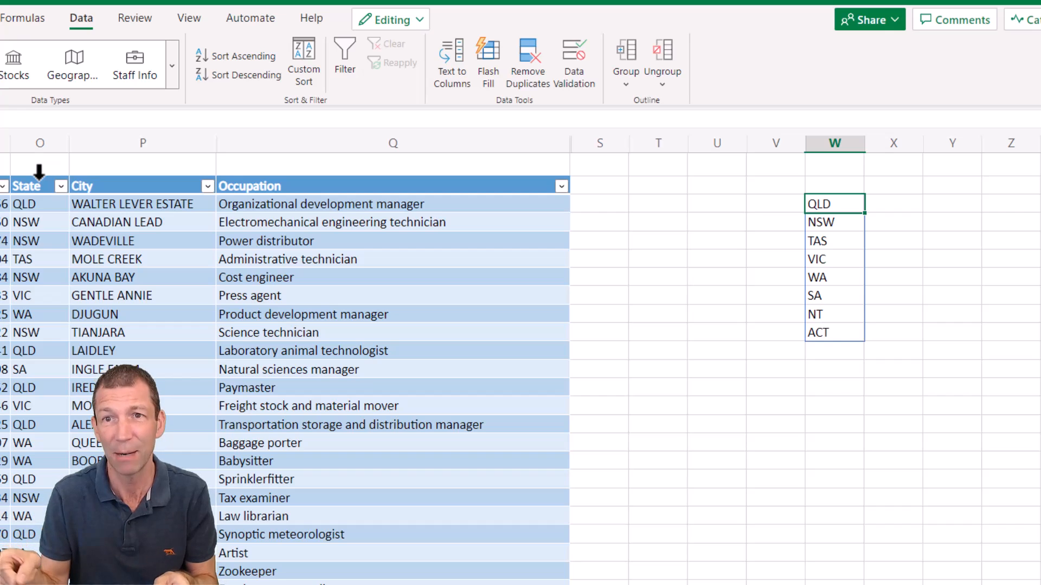
key("F2")
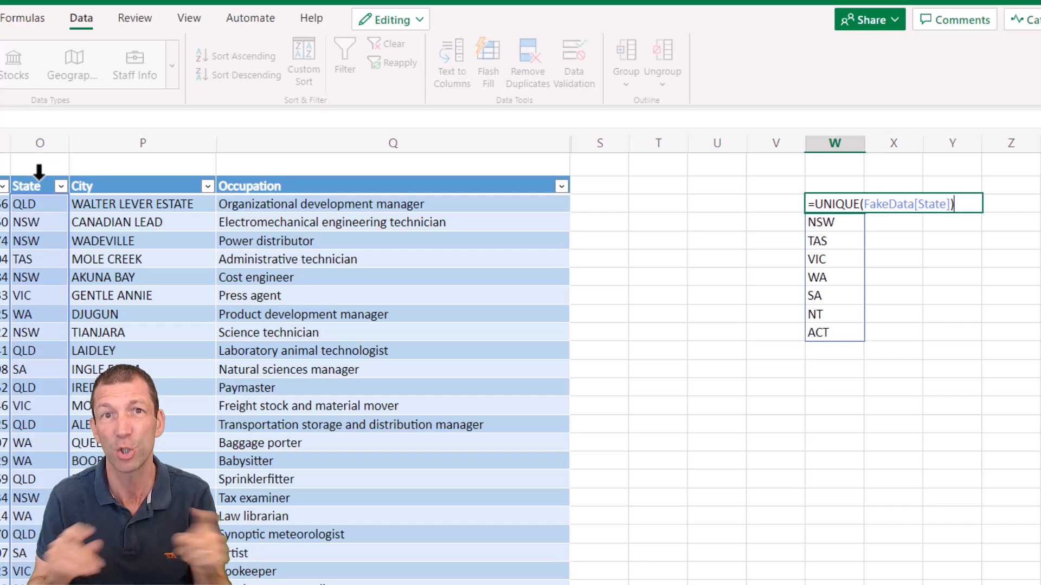
key("Escape")
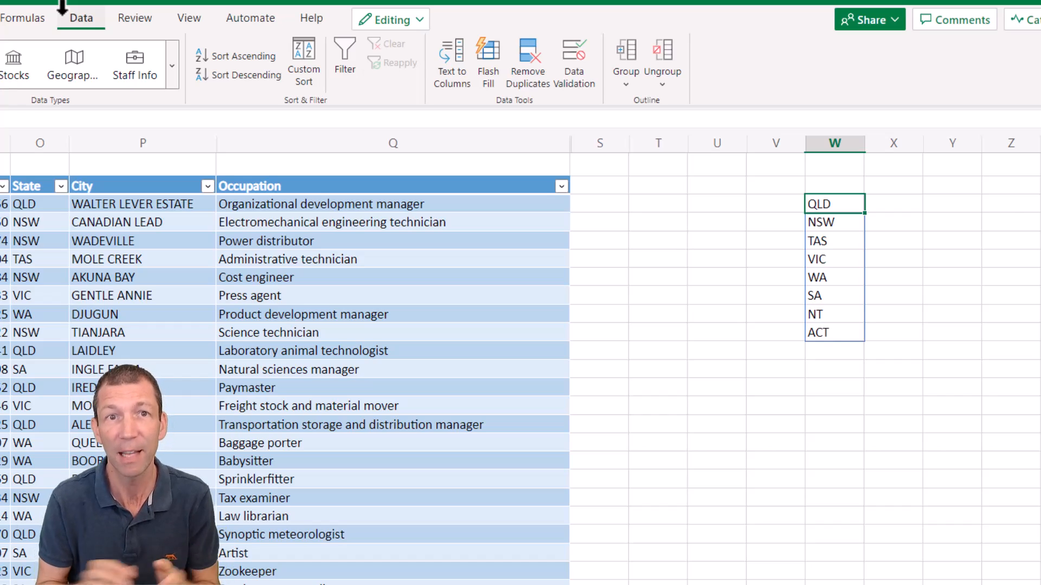
key("Delete")
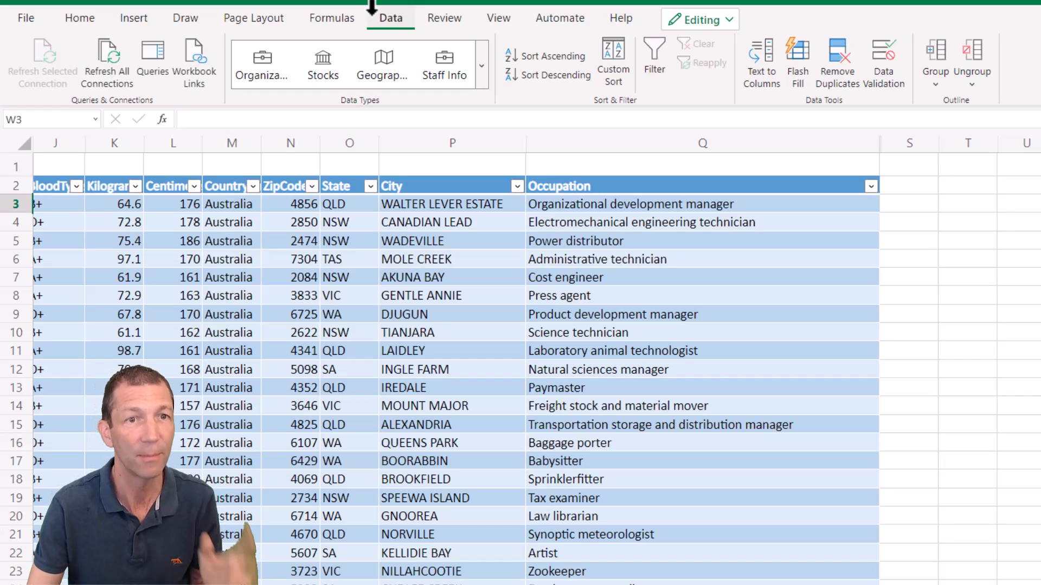
Step: Add a Greater Than conditional formatting rule of 165 to the Centimeters column with light red fill and dark red text
left_click(346, 351)
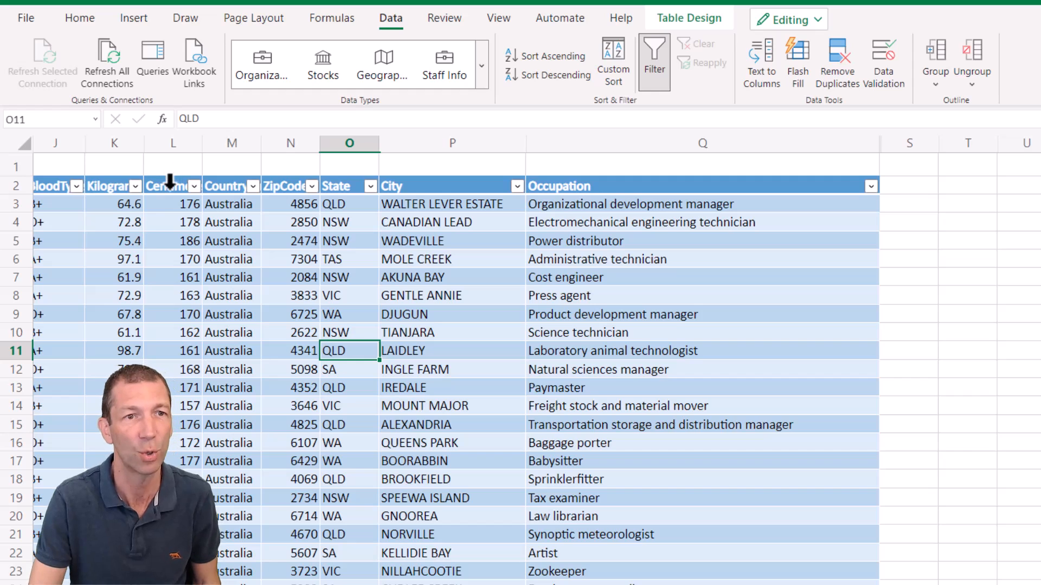
left_click(172, 170)
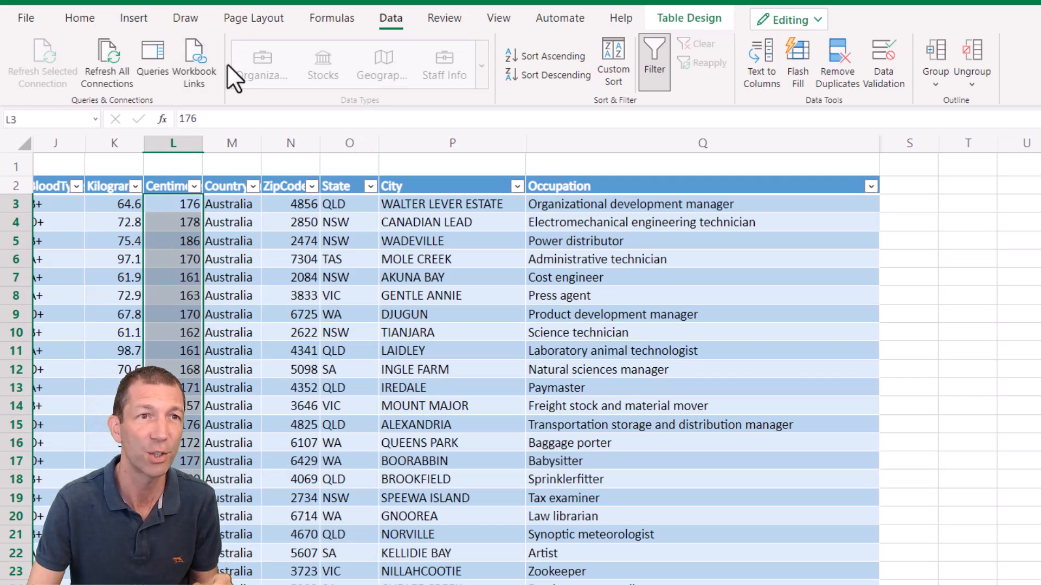
left_click(76, 19)
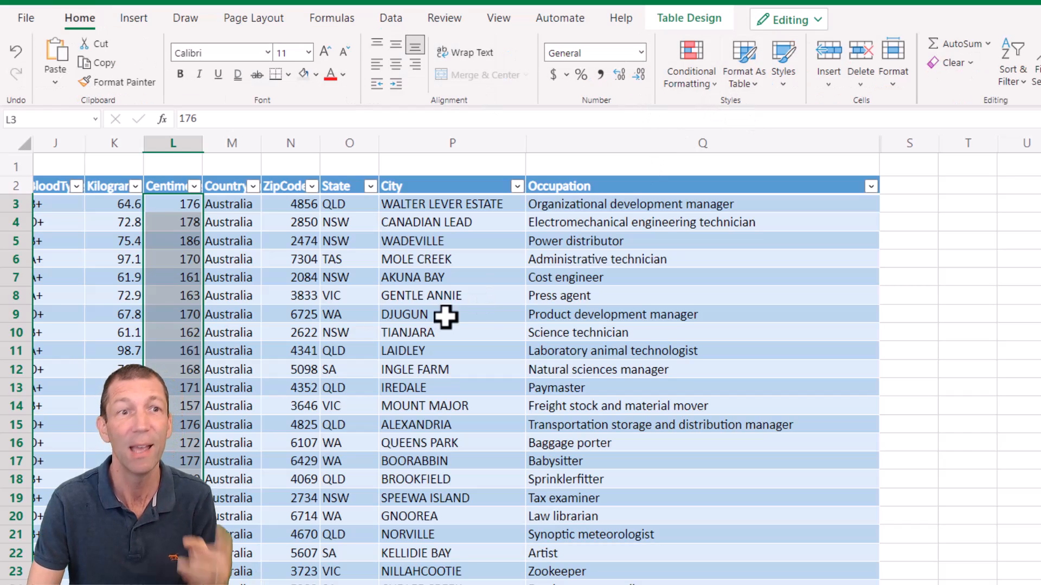
right_click(184, 260)
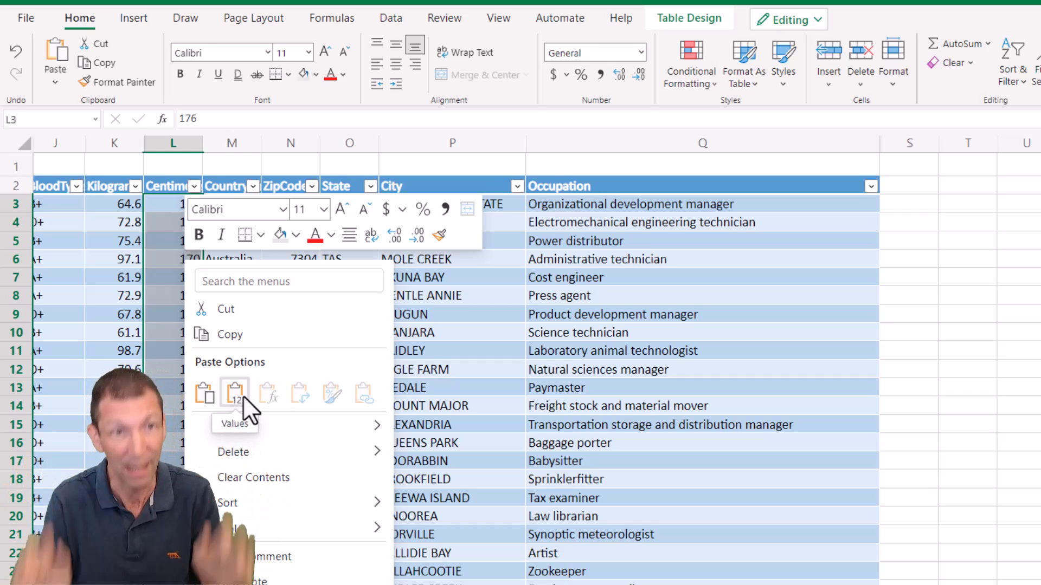
left_click(274, 281)
type("greater")
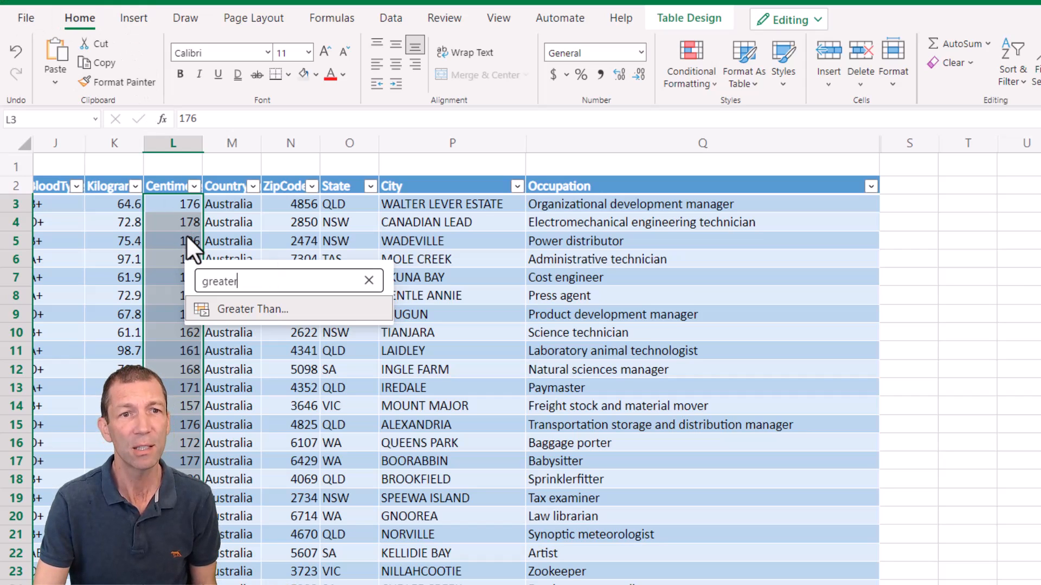
left_click(255, 310)
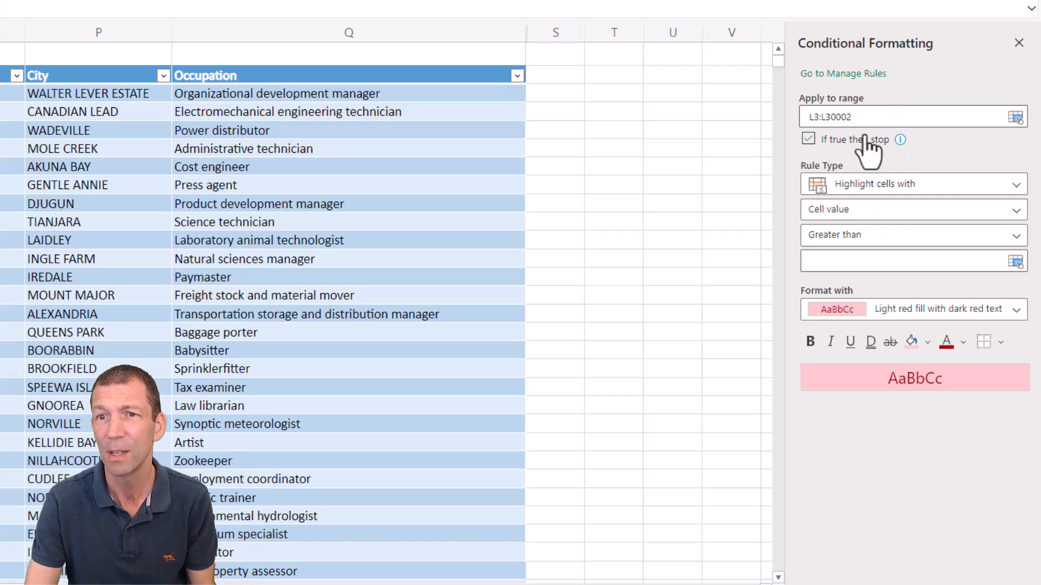
left_click(840, 259)
type("165")
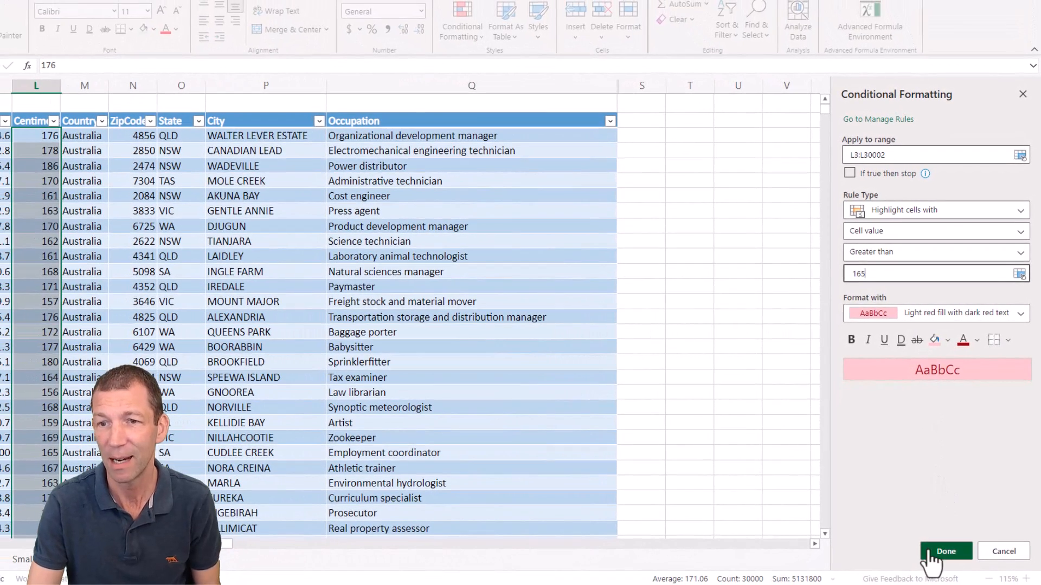
left_click(938, 552)
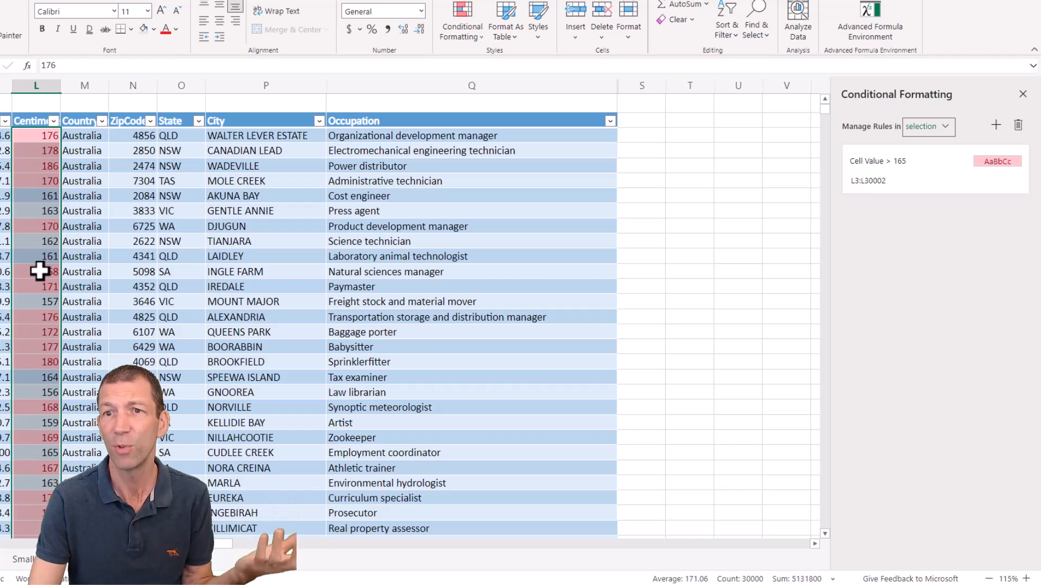
Step: Check the conditional formatting rules for cells inside and outside the Centimeters column, and switch the rule list to this sheet
mouse_move(892, 176)
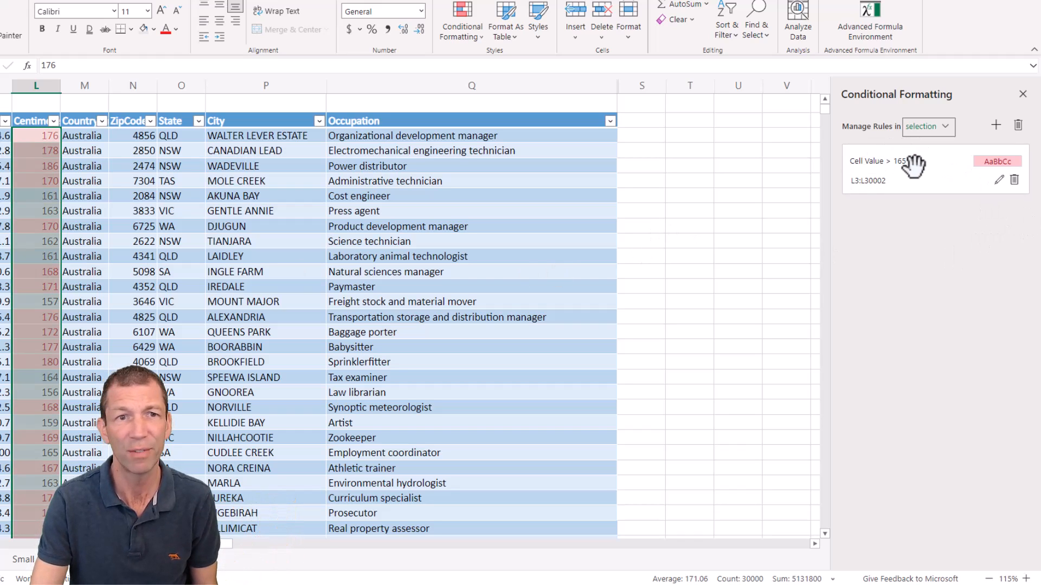
left_click(450, 197)
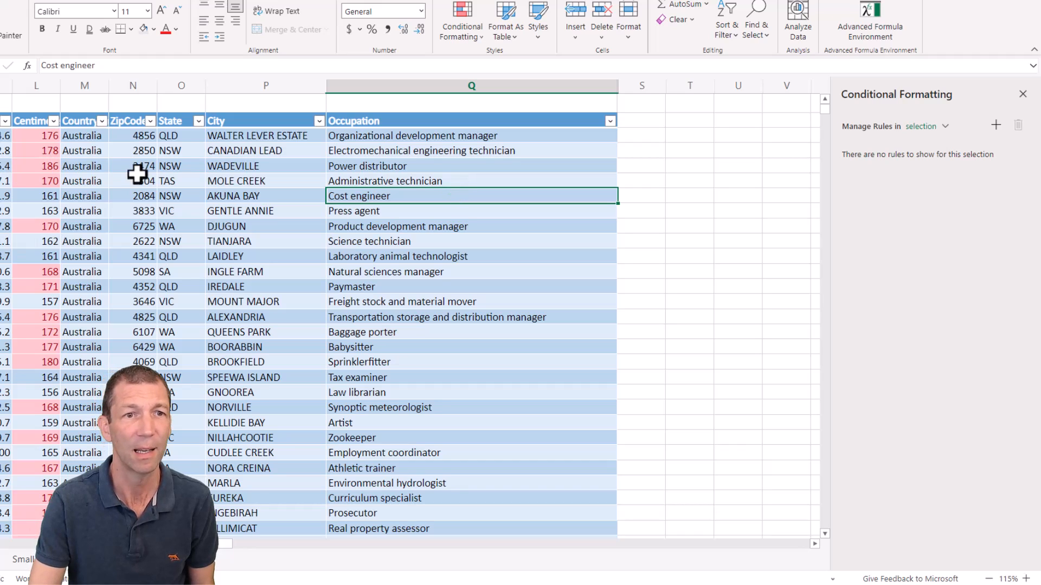
left_click(28, 167)
left_click(675, 193)
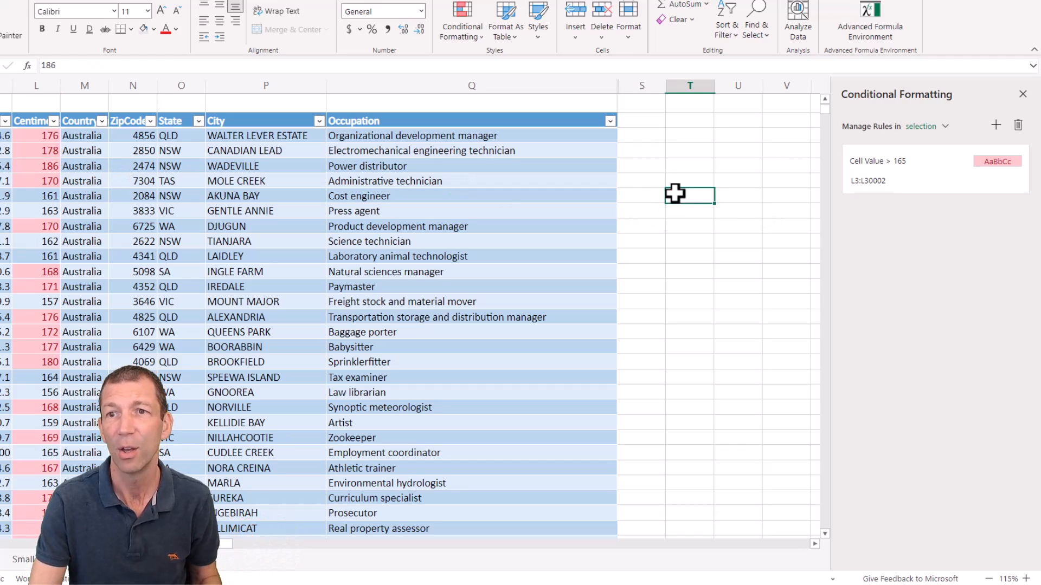
left_click(936, 133)
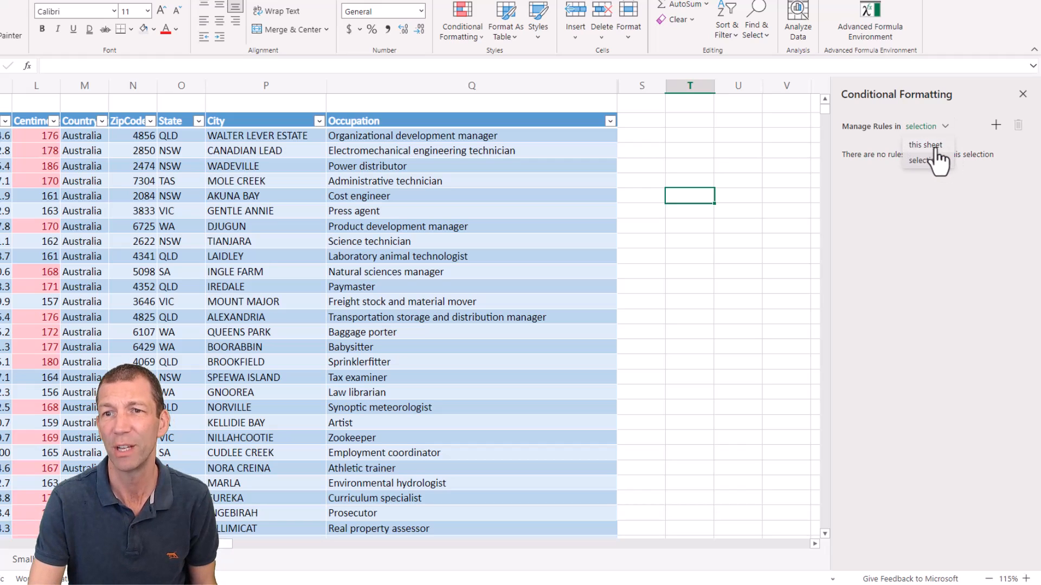
left_click(934, 148)
left_click(501, 197)
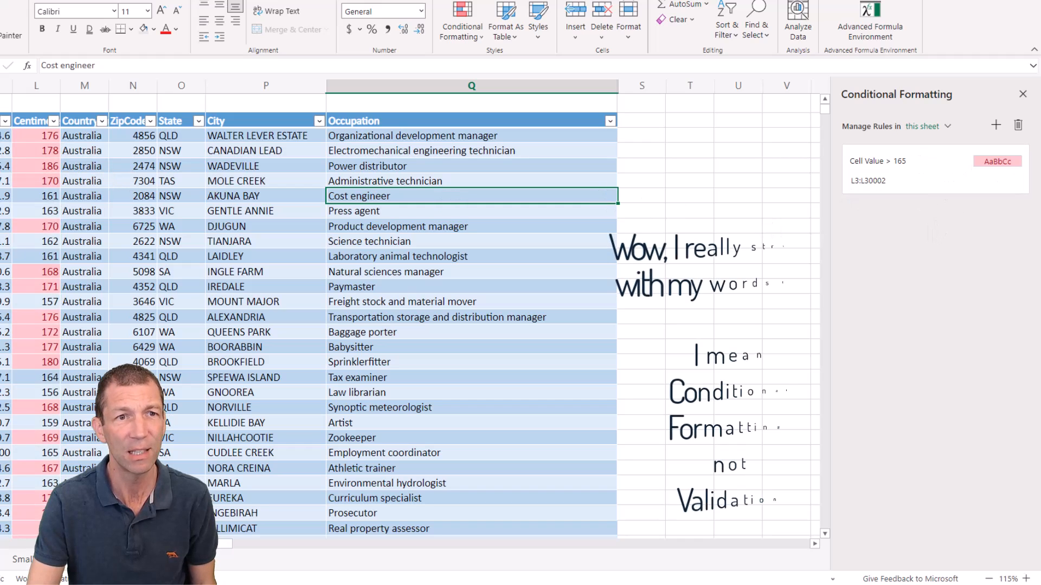
Step: Enter the values -6, 0 and 10 down cells U4 to U6
mouse_move(916, 172)
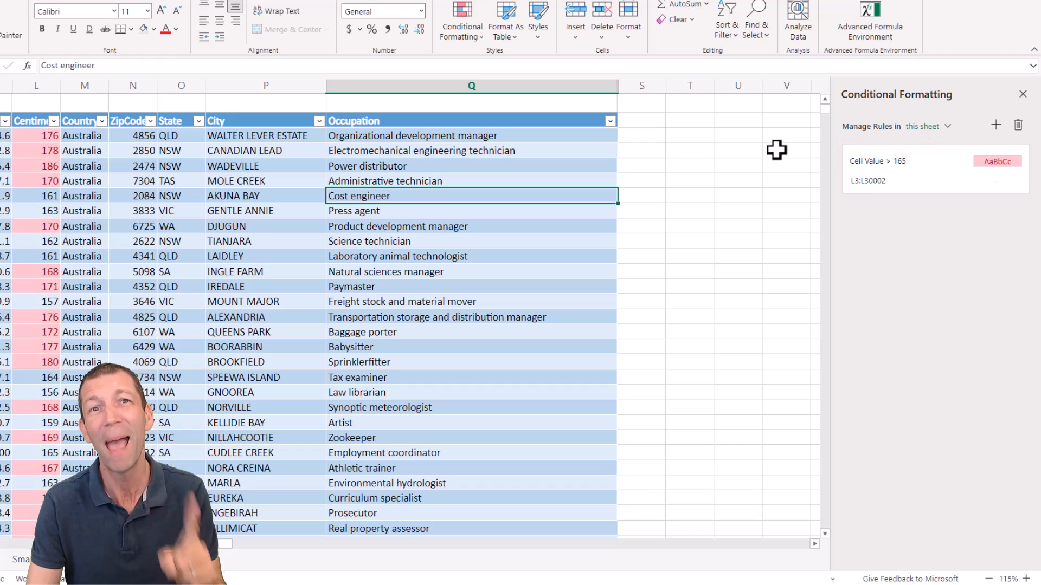
left_click(741, 151)
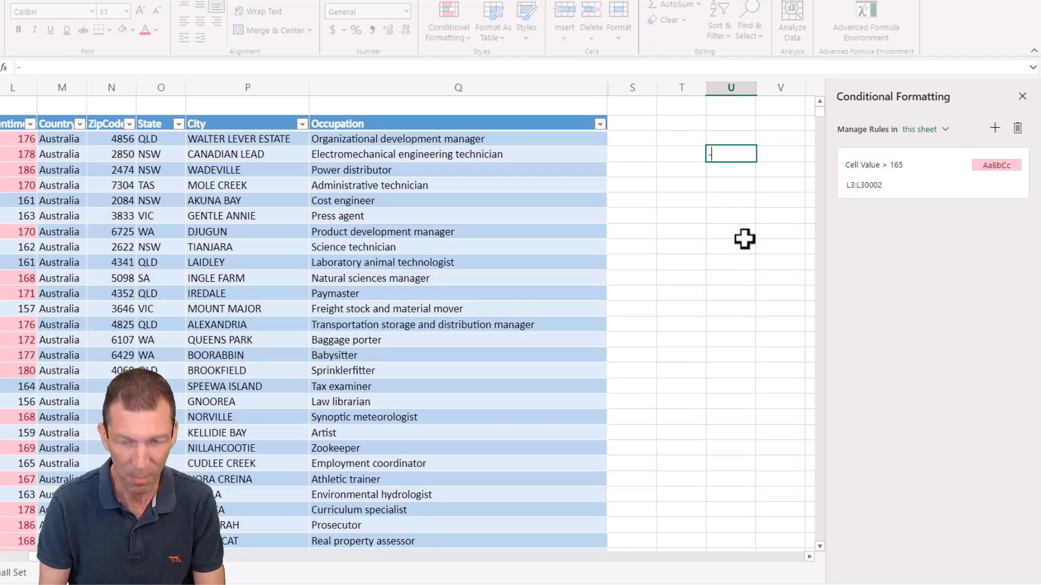
type("-6")
key("Return")
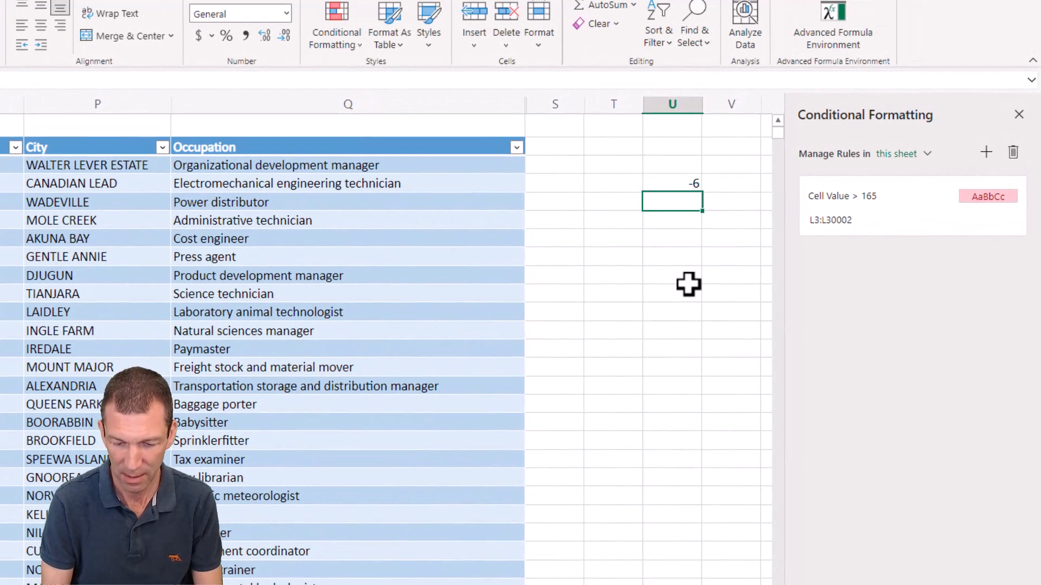
type("0")
key("Return")
type("10")
key("Return")
Step: Add an icon set conditional formatting rule to U4:U6 using 3 Traffic Lights (Unrimmed)
key("Up")
key("Up")
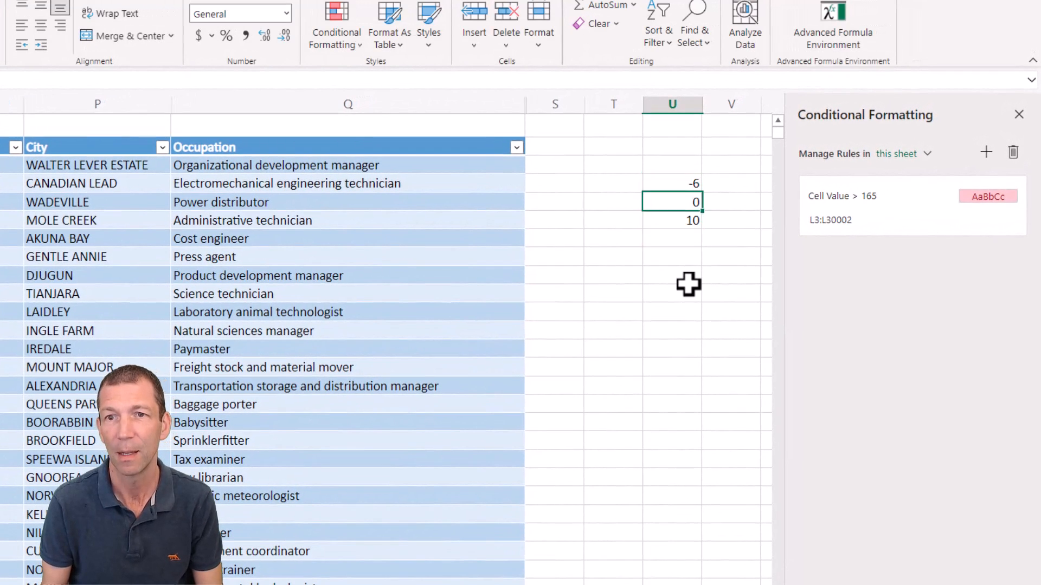
key("Up")
key("shift+Down")
key("shift+Down")
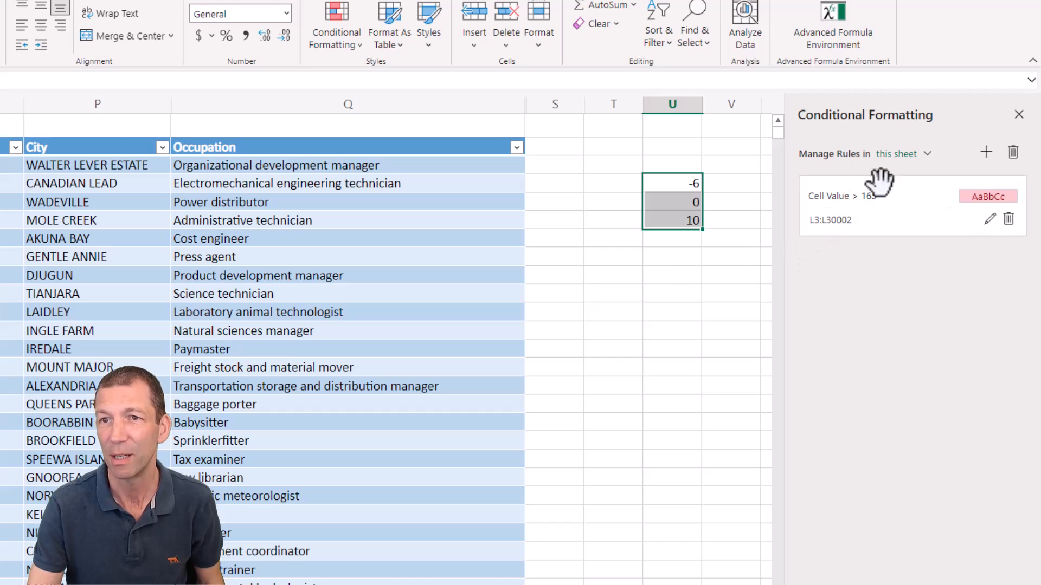
left_click(986, 153)
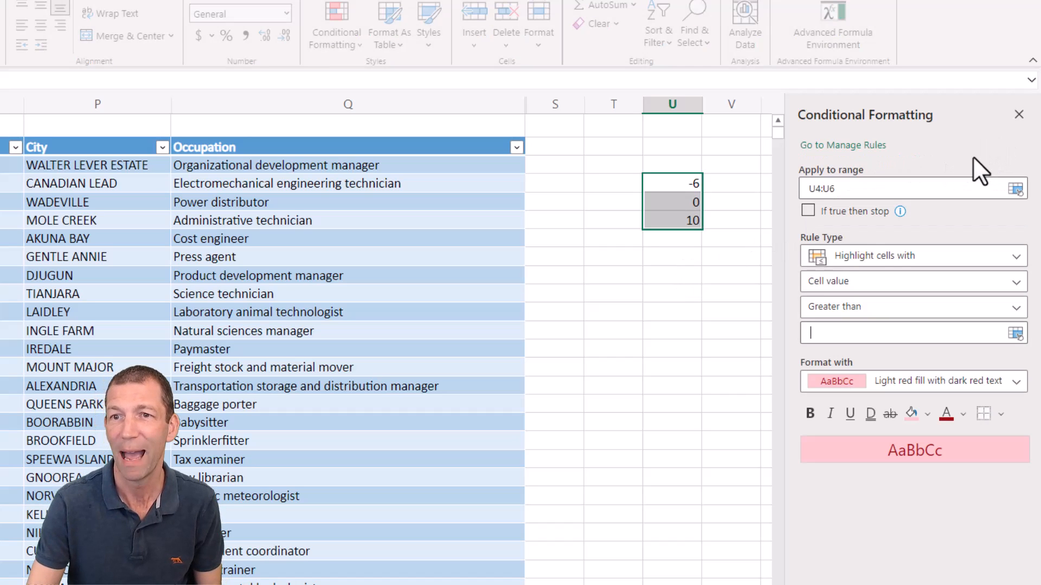
left_click(925, 270)
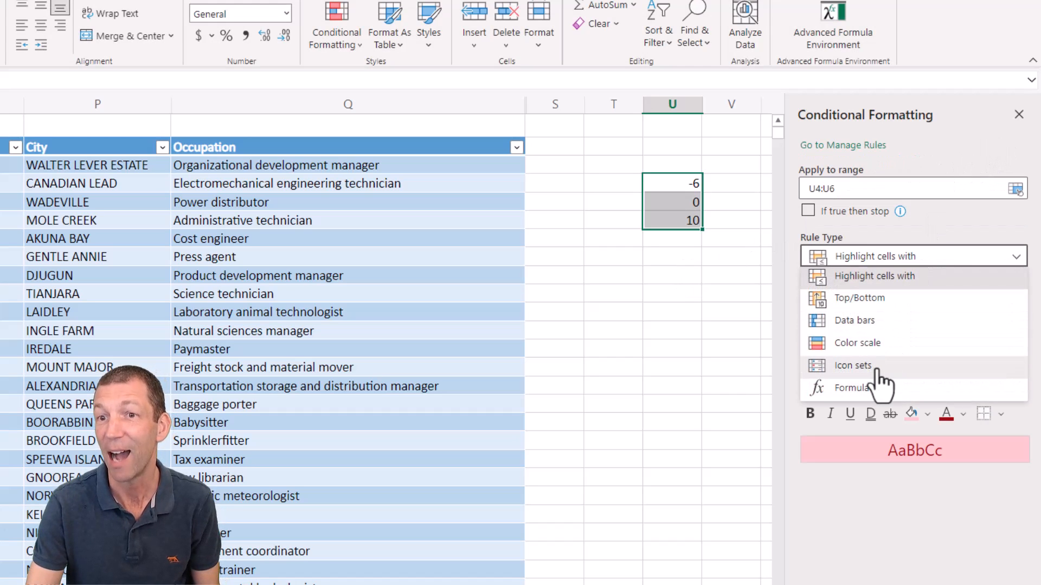
left_click(853, 366)
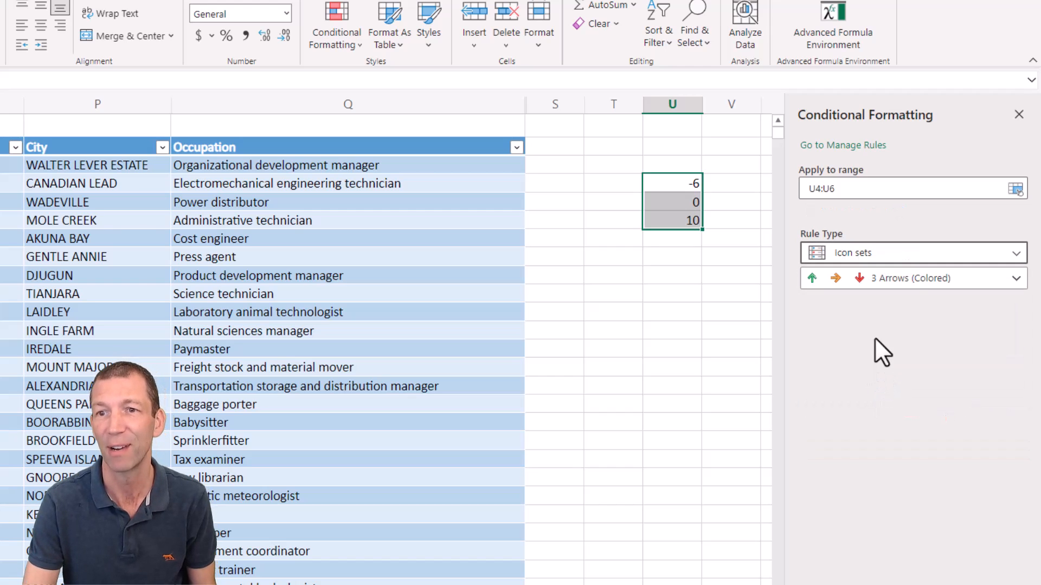
left_click(901, 281)
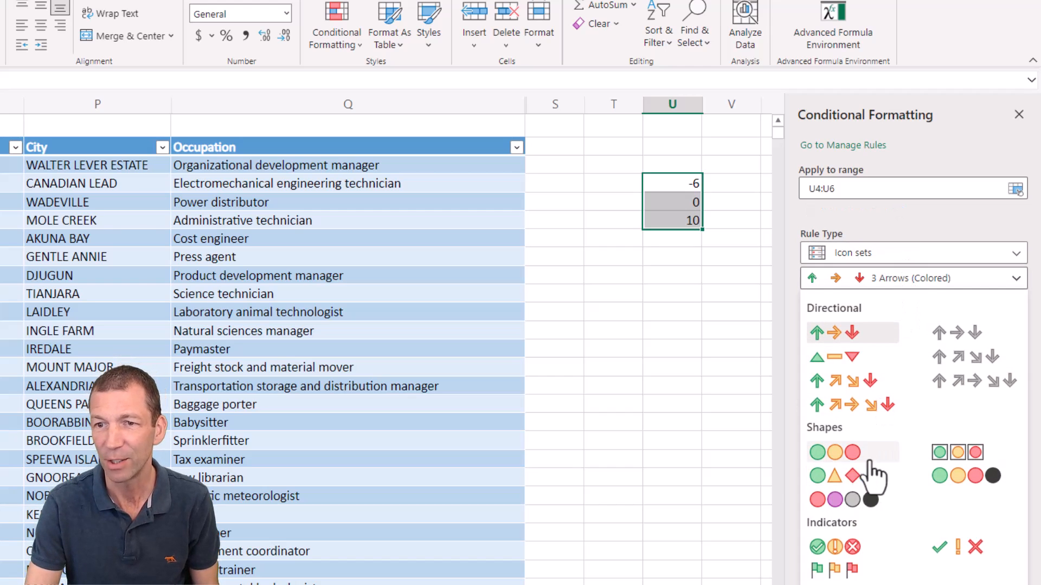
left_click(848, 454)
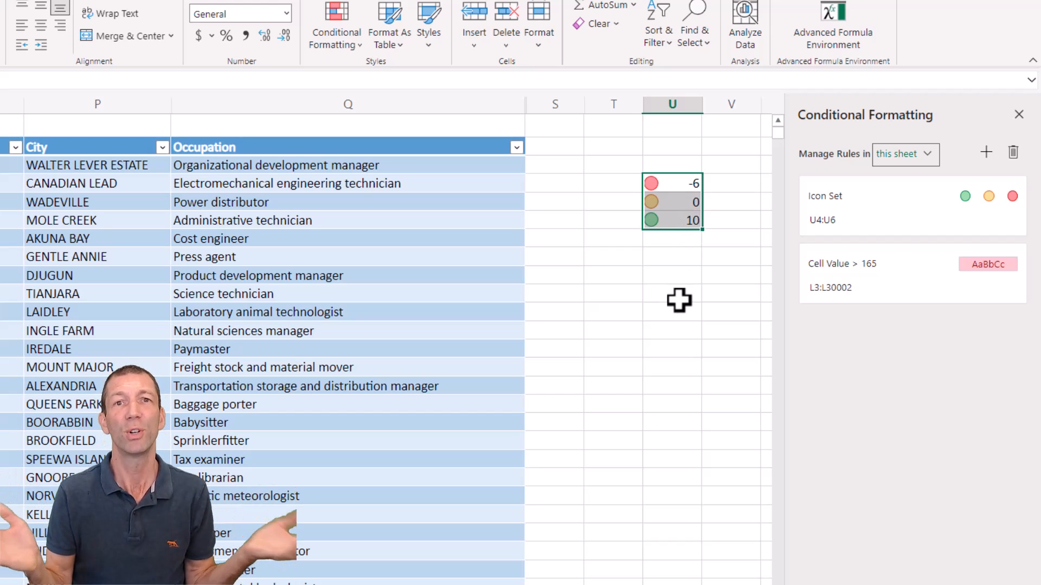
Step: Change the value in U5 to -10 and the value in U6 to -6
left_click(687, 204)
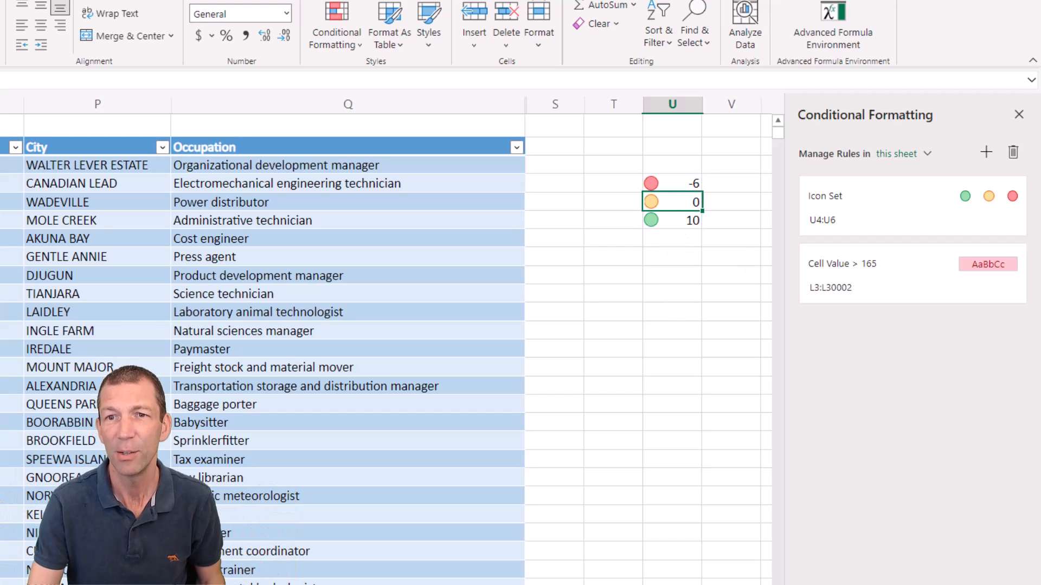
type("-1")
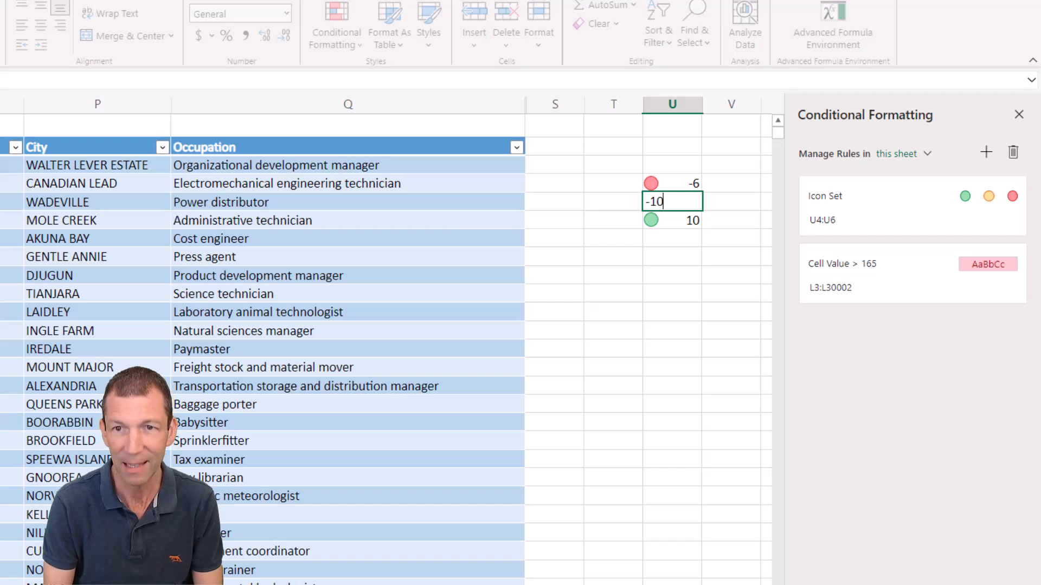
key("Return")
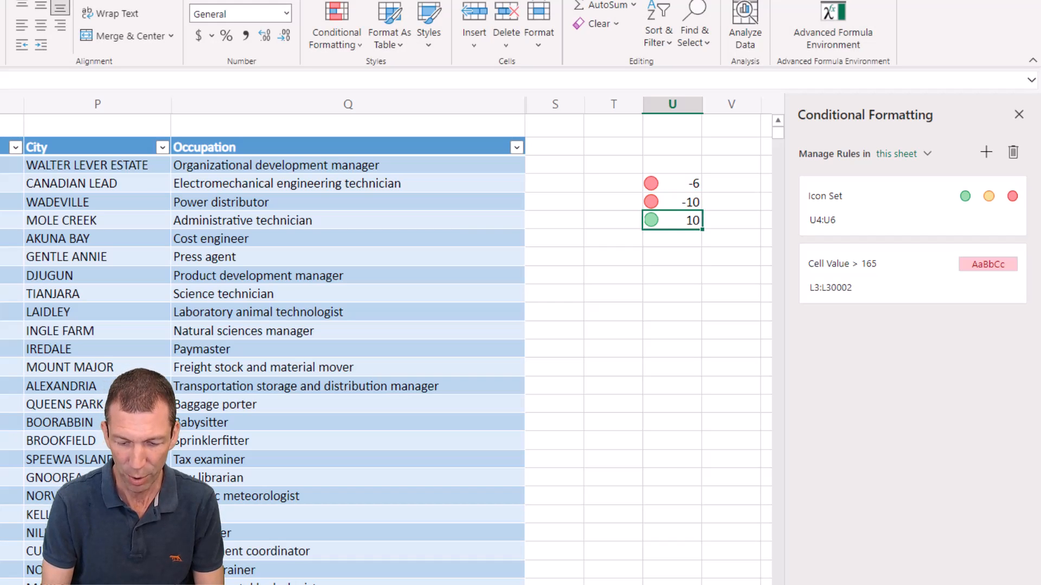
type("-6")
key("ctrl+Return")
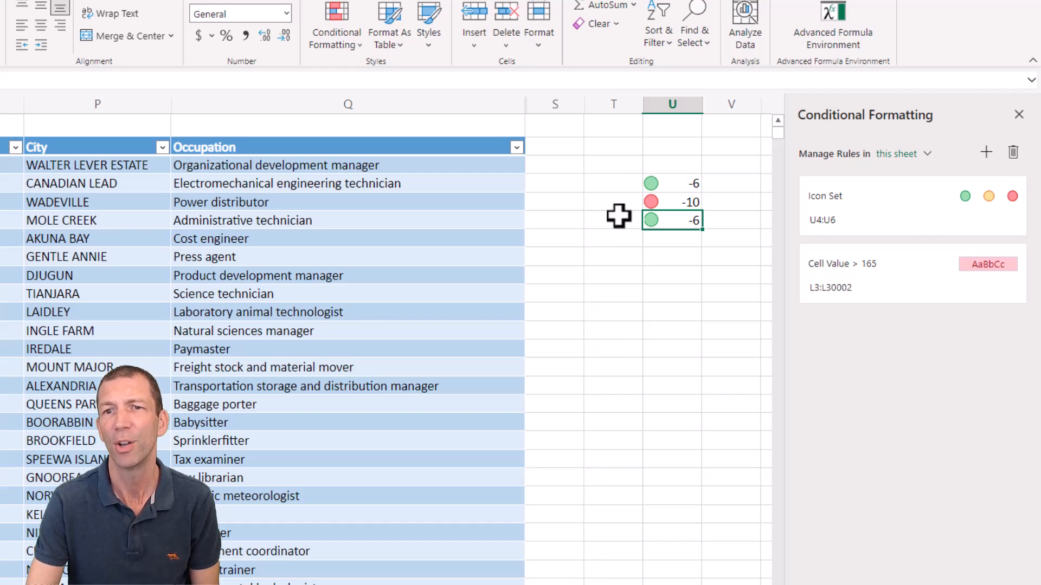
Step: Set the value in U4 to -7 and check the icons of the three test cells
left_click(665, 182)
left_click(674, 218)
left_click(680, 183)
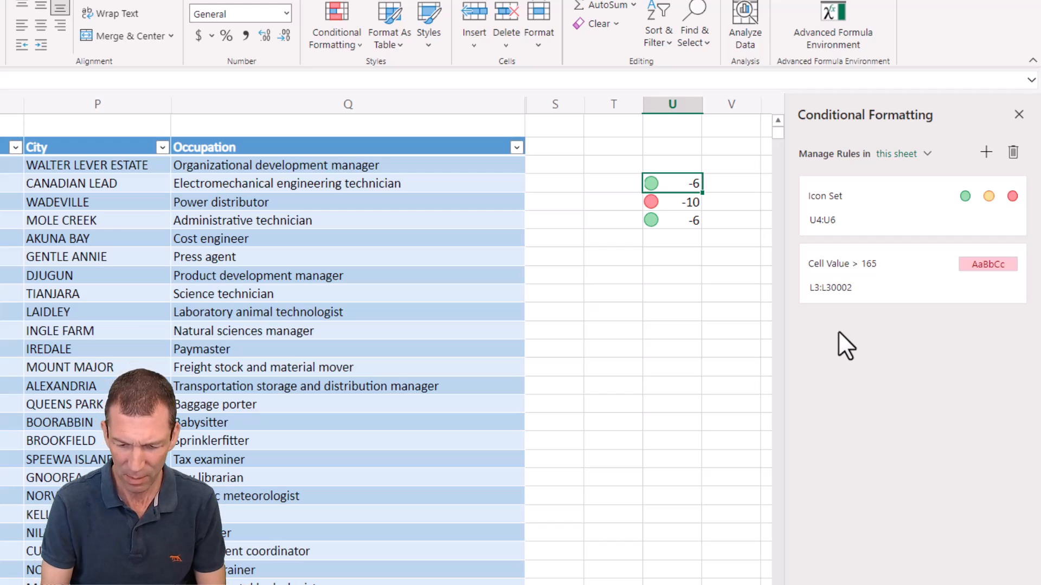
type("-")
key("Return")
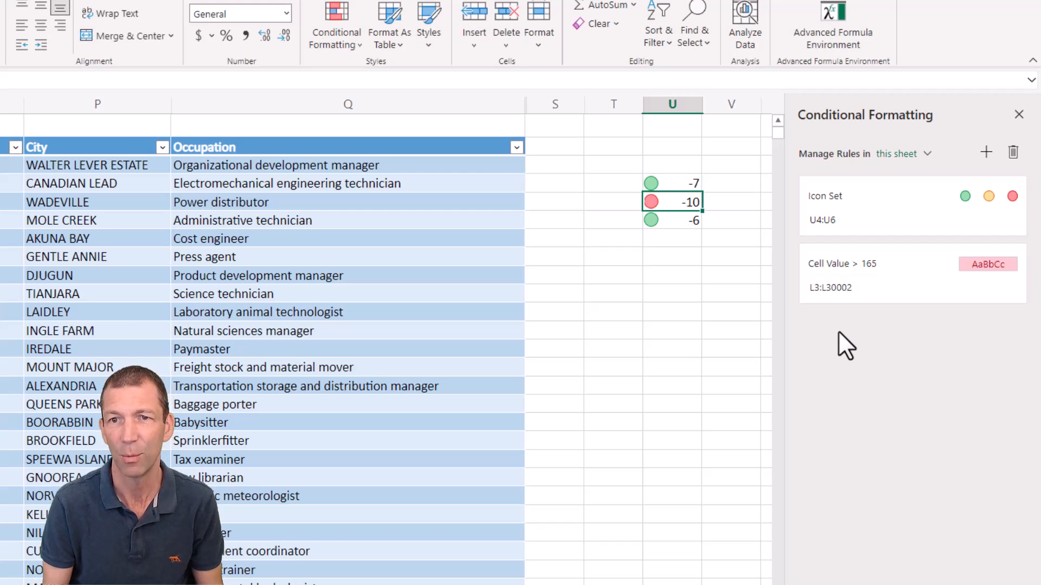
left_click(682, 217)
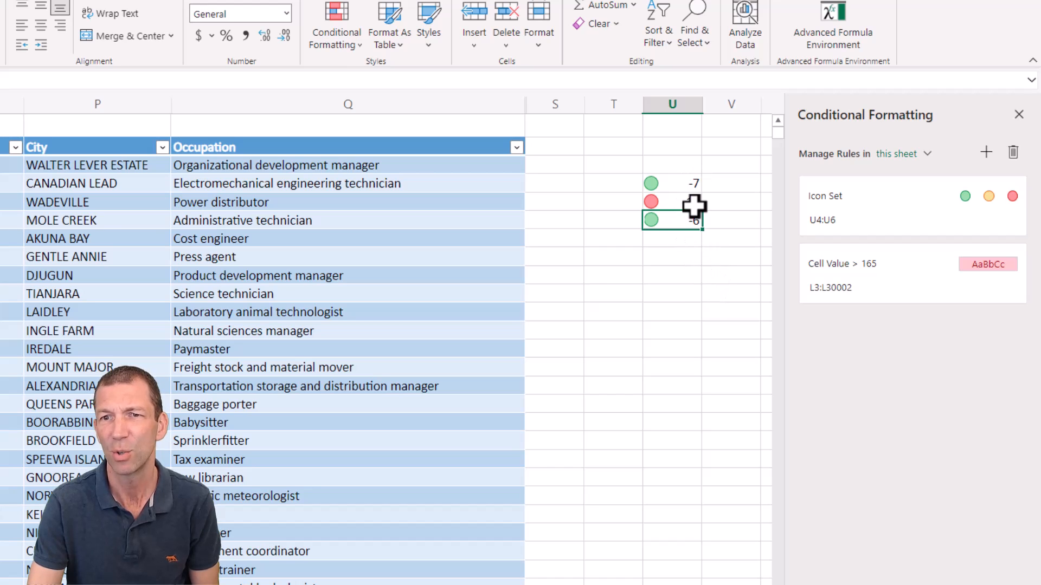
Step: Open the icon set rule on U4:U6 for editing and check which settings it offers
mouse_move(988, 230)
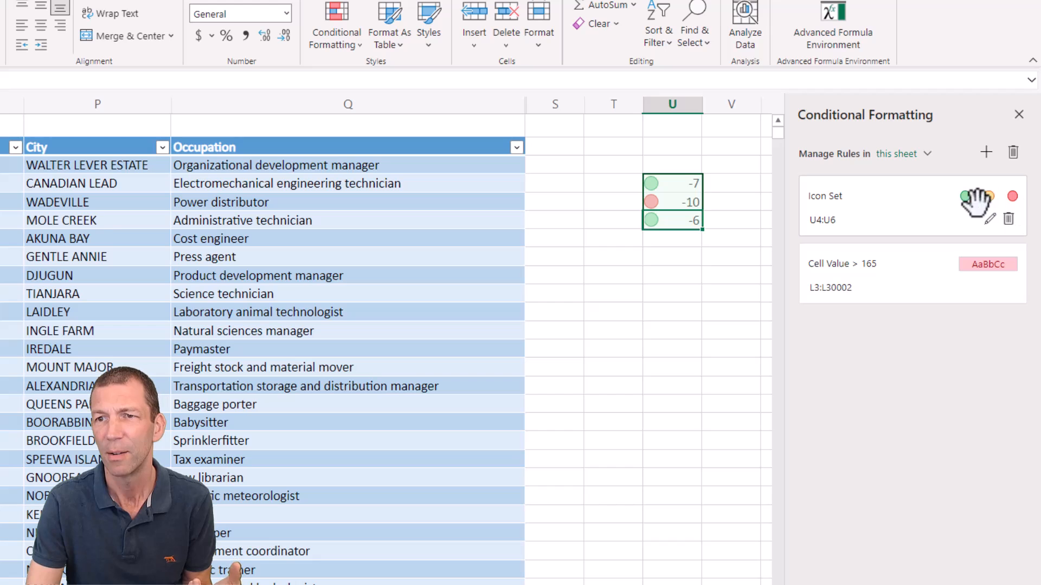
left_click(990, 219)
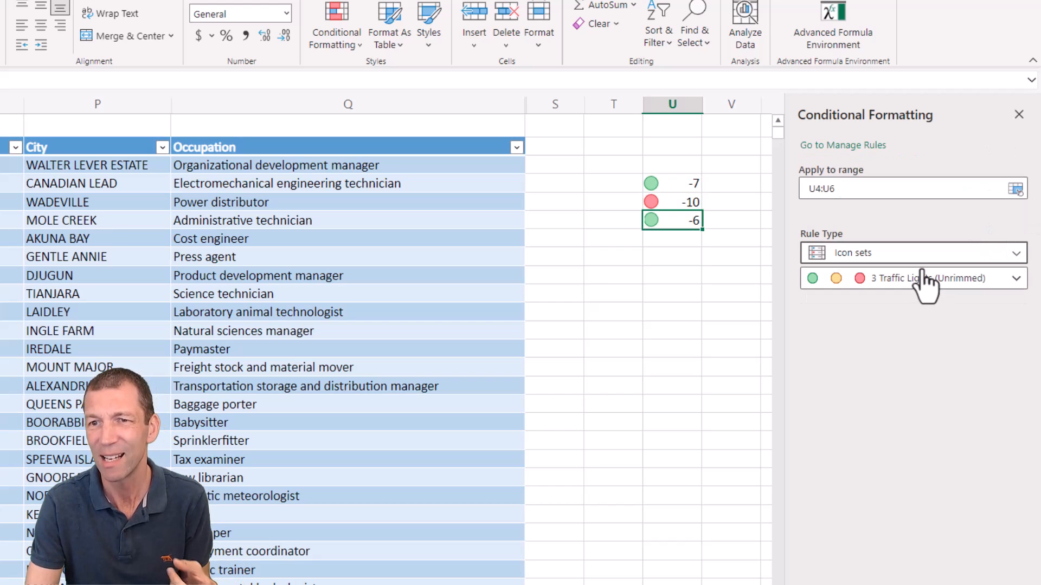
left_click(1013, 279)
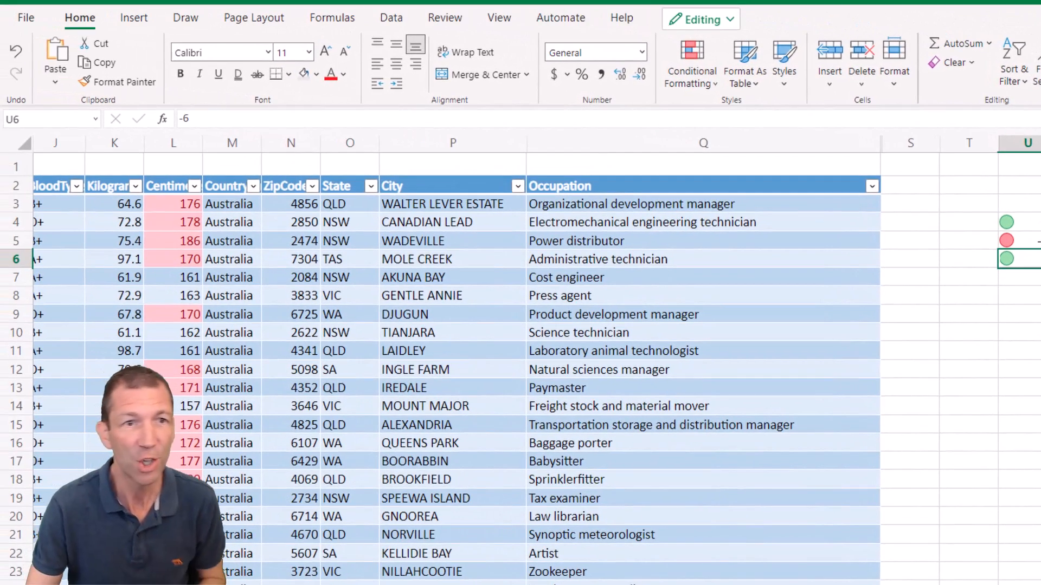
Step: Examine the Kilograms column's filter list from its first to its last entries, including blanks and error values, and close it without filtering
left_click(285, 276)
key("Left")
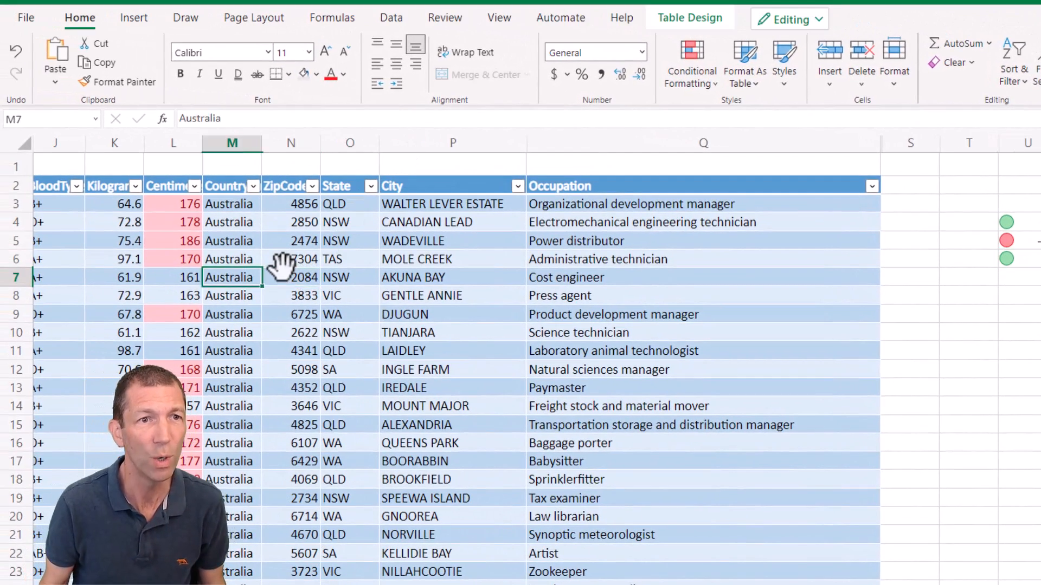
key("Left")
key("Left")
key("Left")
key("Left")
key("Left")
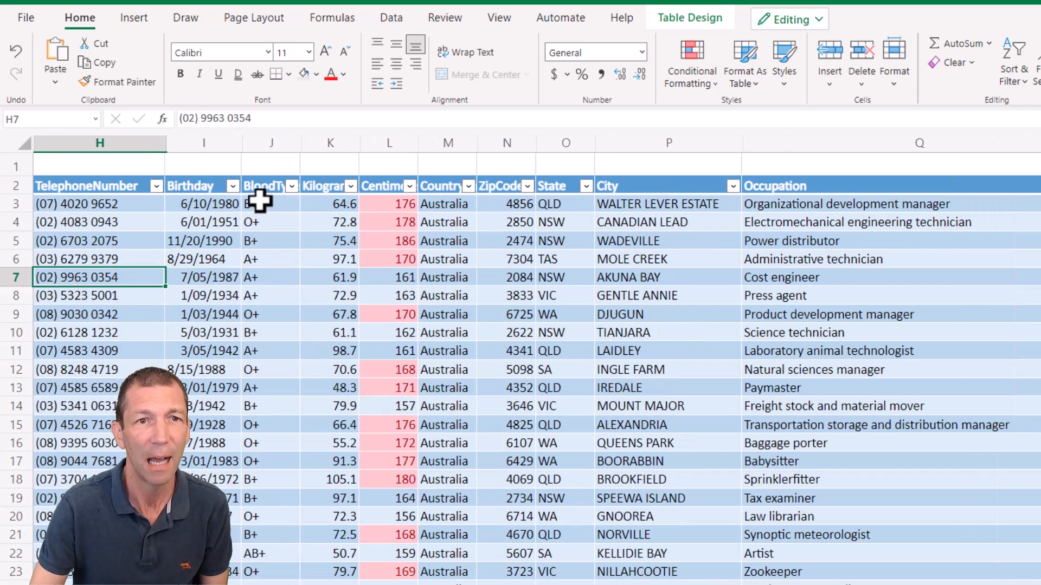
left_click(352, 187)
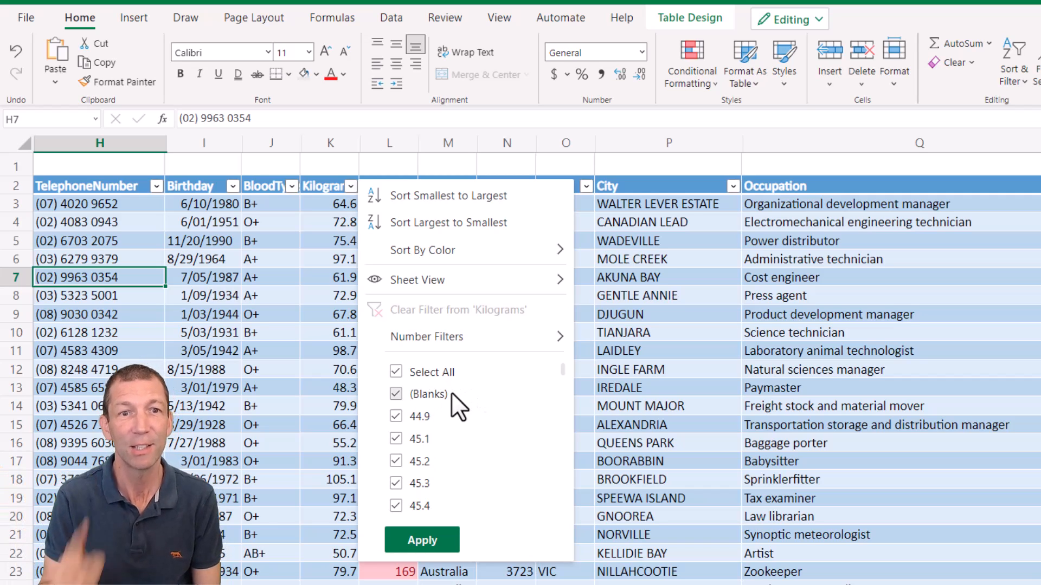
scroll(458, 393, "down", 2)
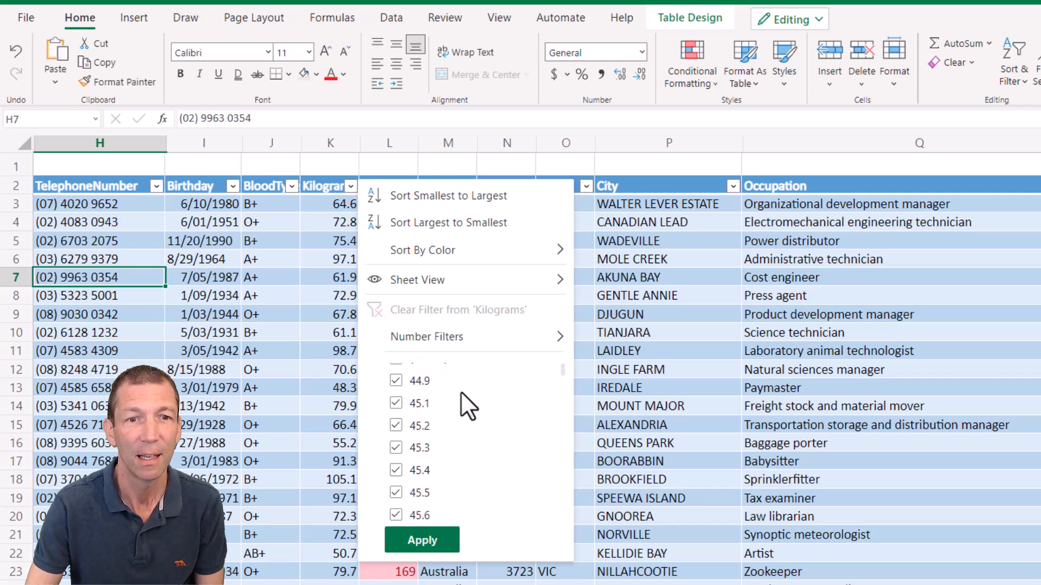
scroll(458, 410, "up", 1)
scroll(461, 417, "down", 15)
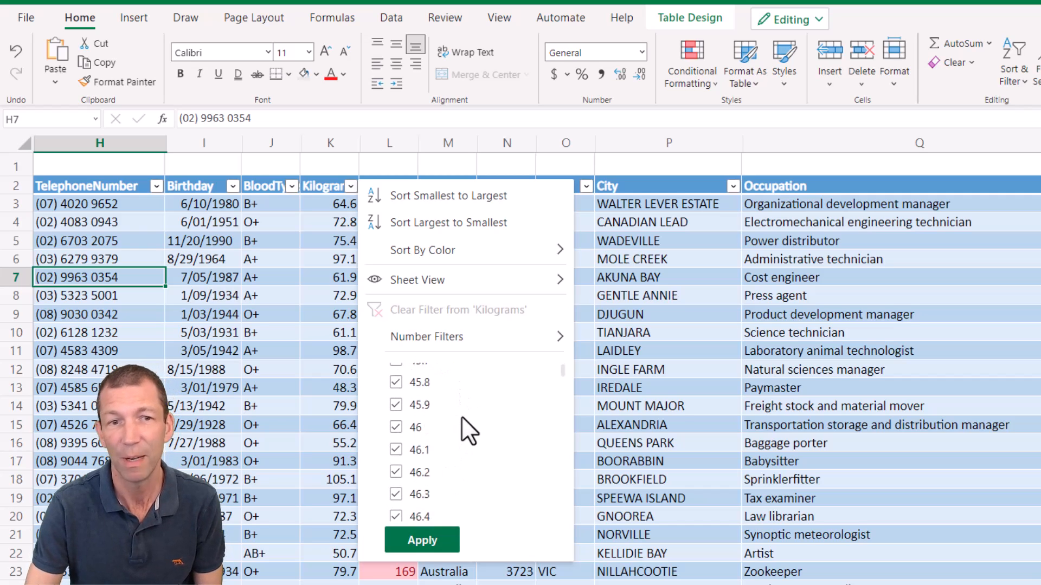
scroll(459, 439, "down", 15)
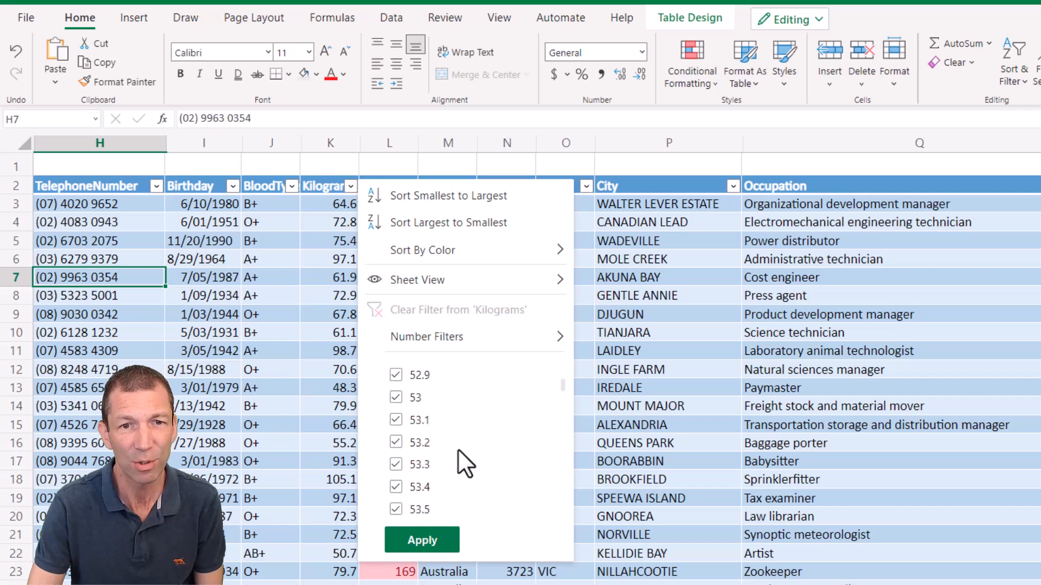
scroll(460, 471, "down", 20)
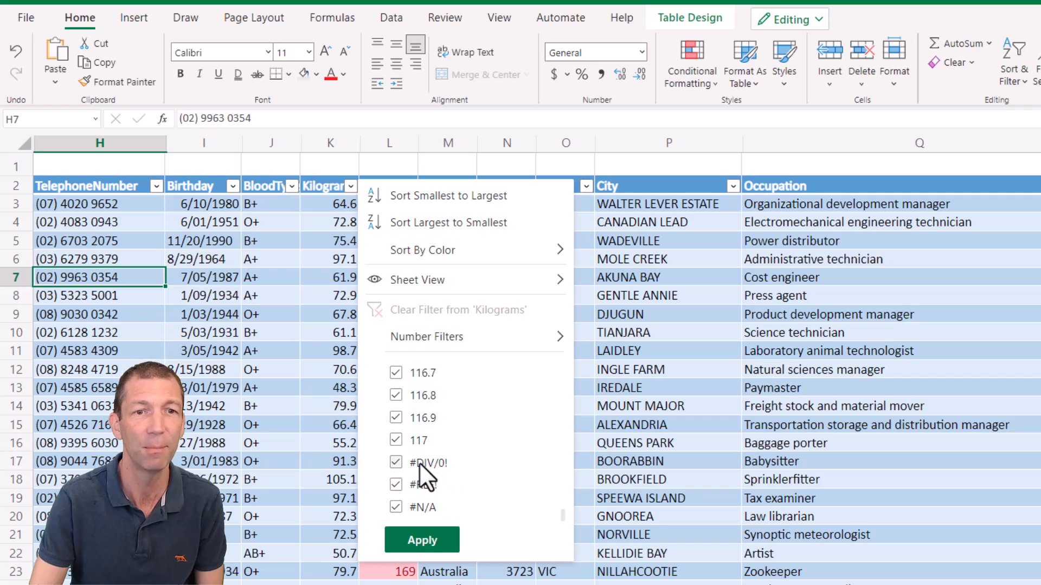
scroll(456, 466, "up", 10)
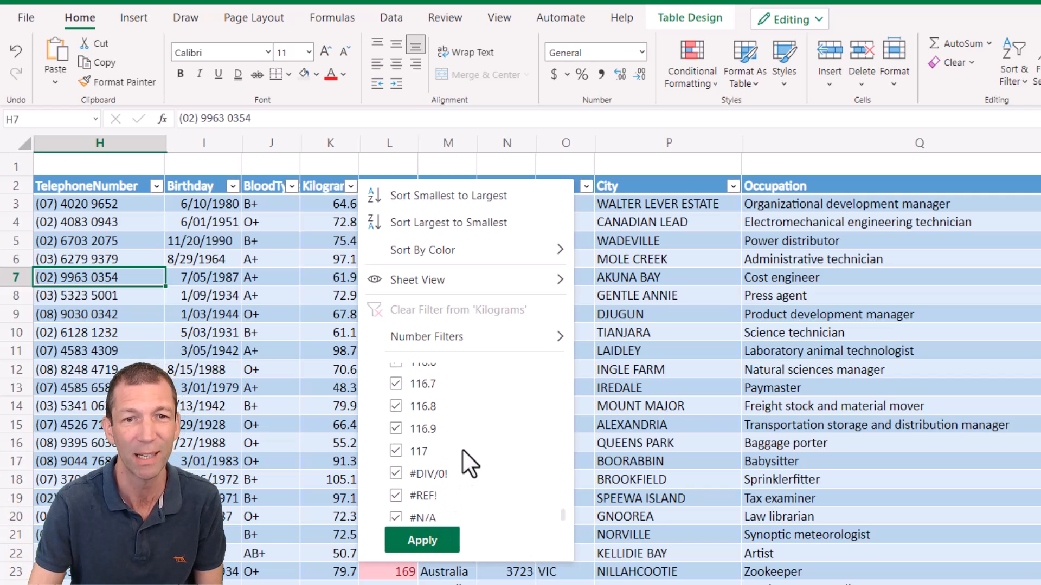
left_click_drag(561, 508, 549, 342)
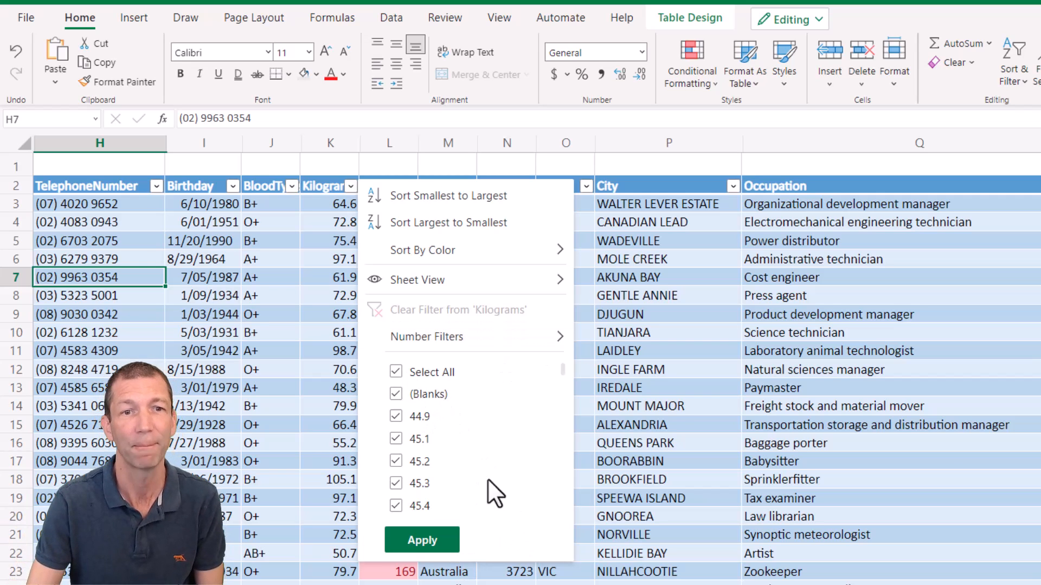
left_click(942, 458)
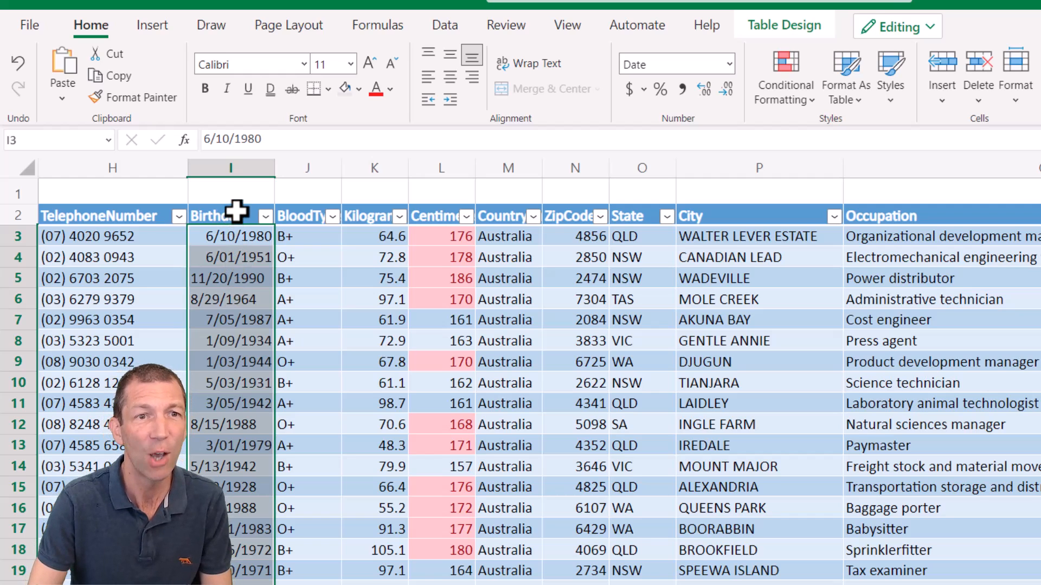
Step: Select the Birthday column and inspect individual birthday cells to compare their alignment and number formats
left_click(236, 212)
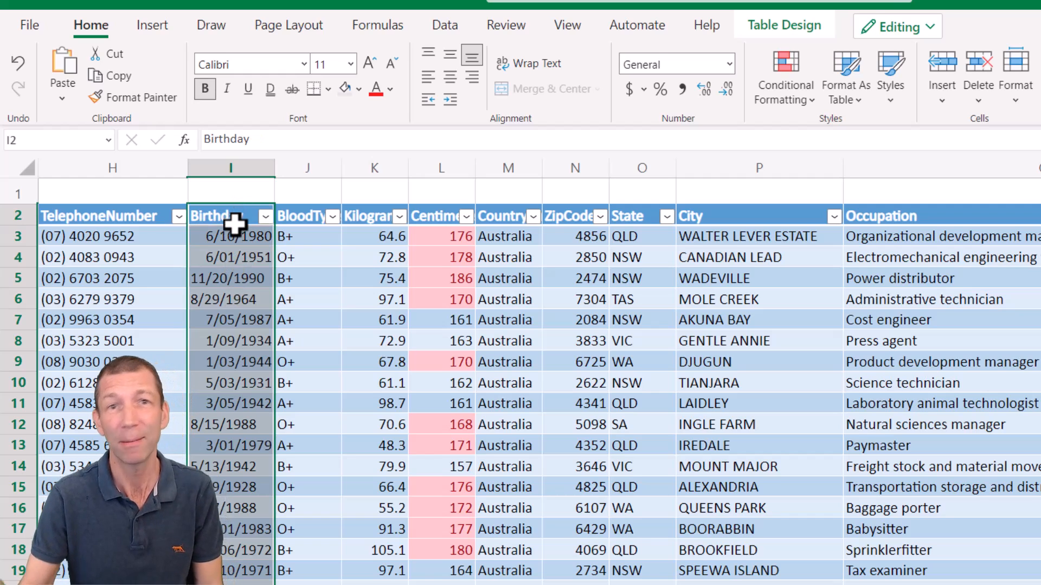
left_click(245, 258)
left_click(241, 297)
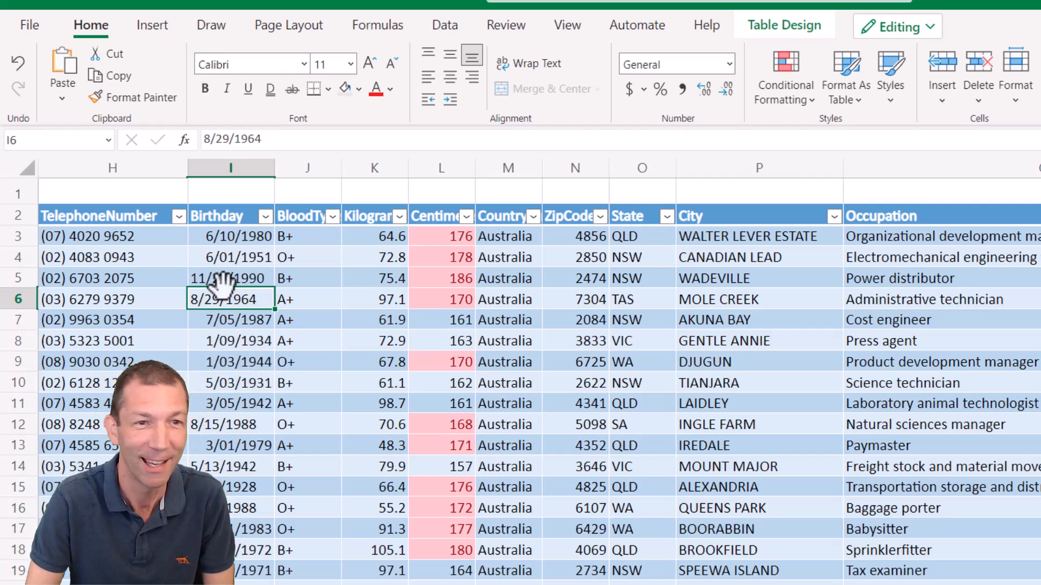
left_click(206, 279)
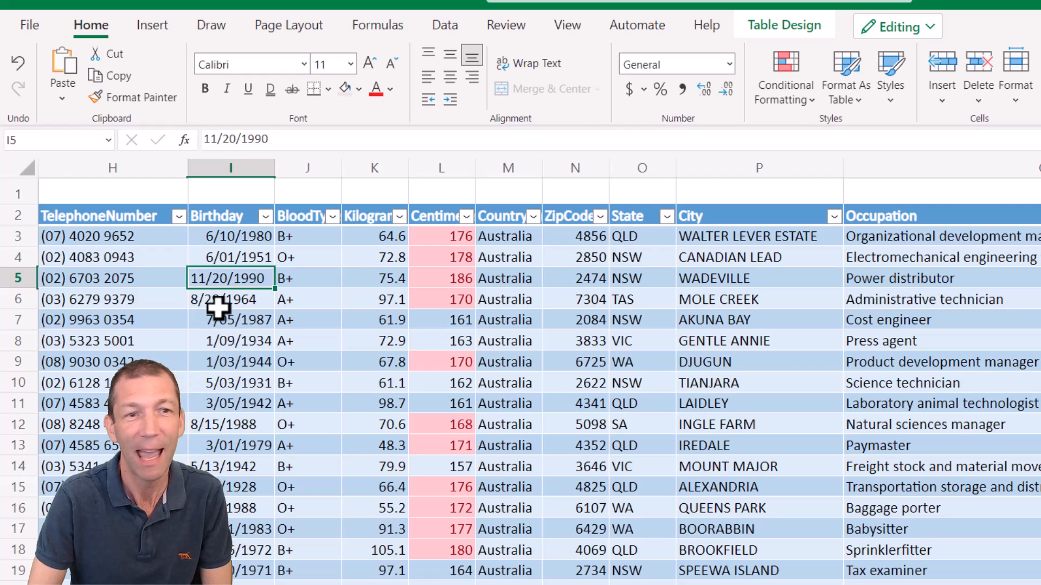
left_click(210, 386)
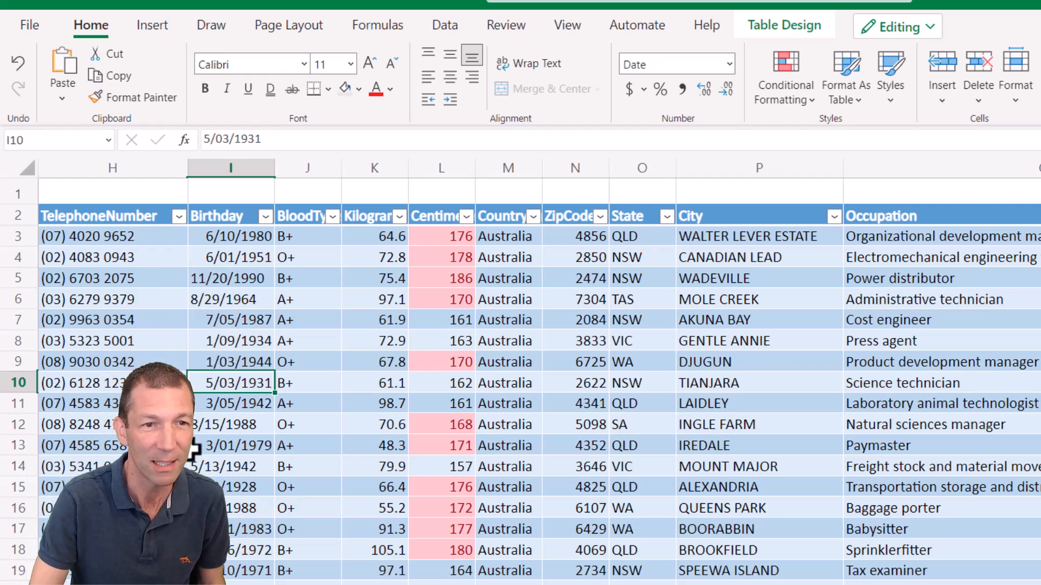
left_click(239, 425)
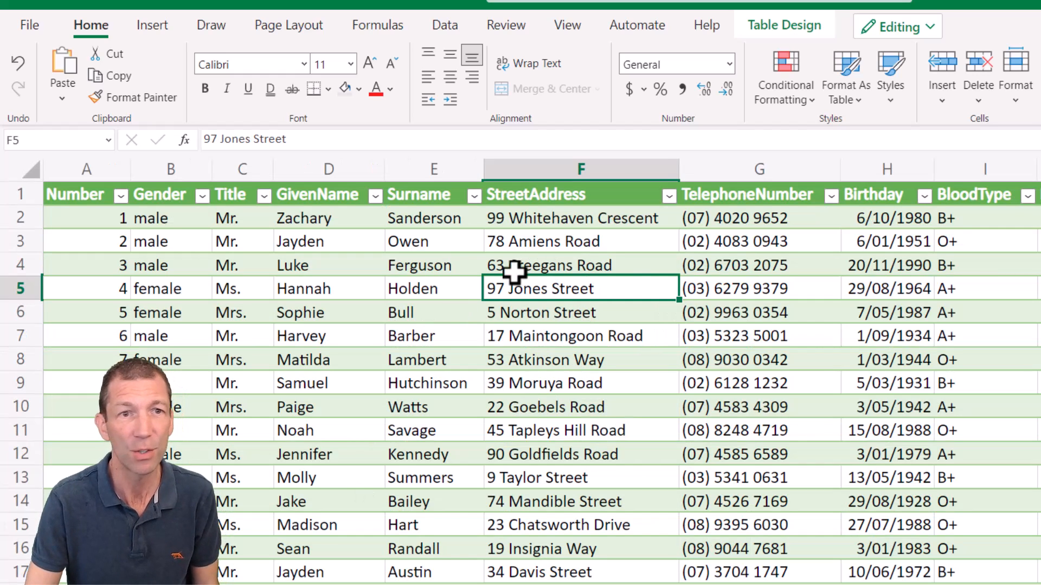
Step: Inspect individual Birthday cells in rows 2 to 5 of the green table to check their date format and alignment
left_click(463, 261)
key("Right")
key("Right")
key("Right")
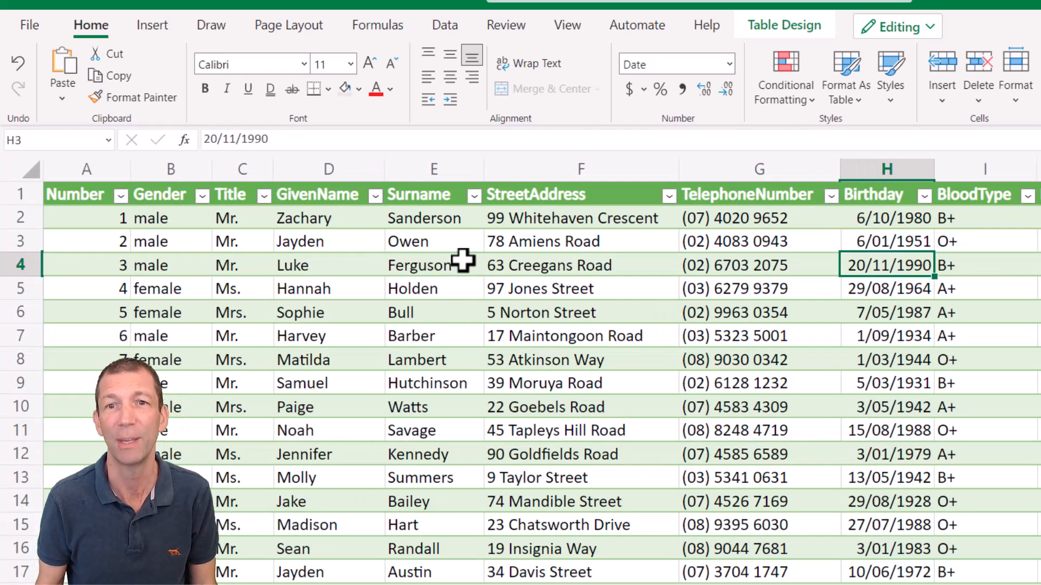
key("Up")
key("Up")
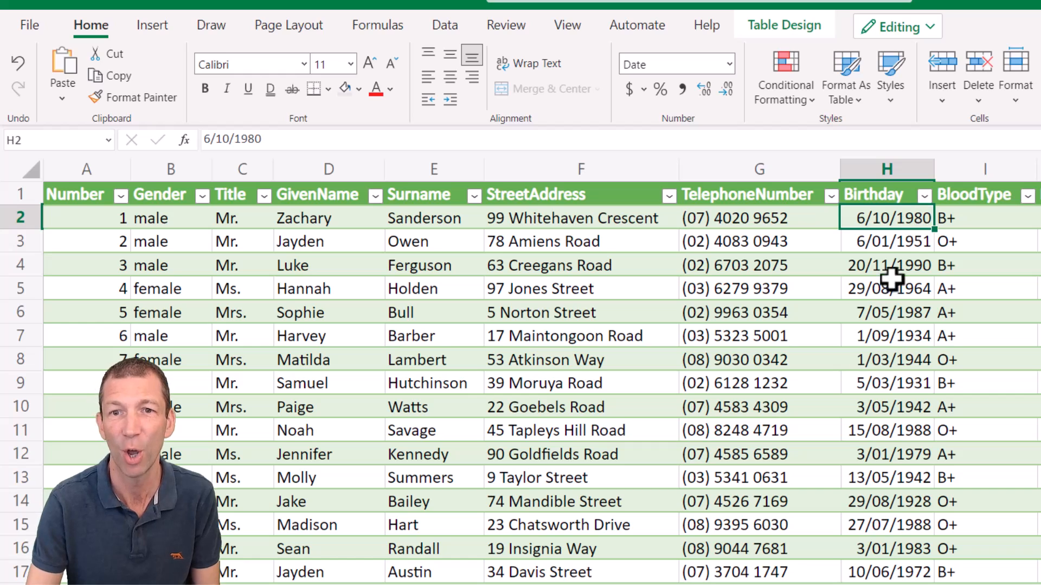
left_click(901, 295)
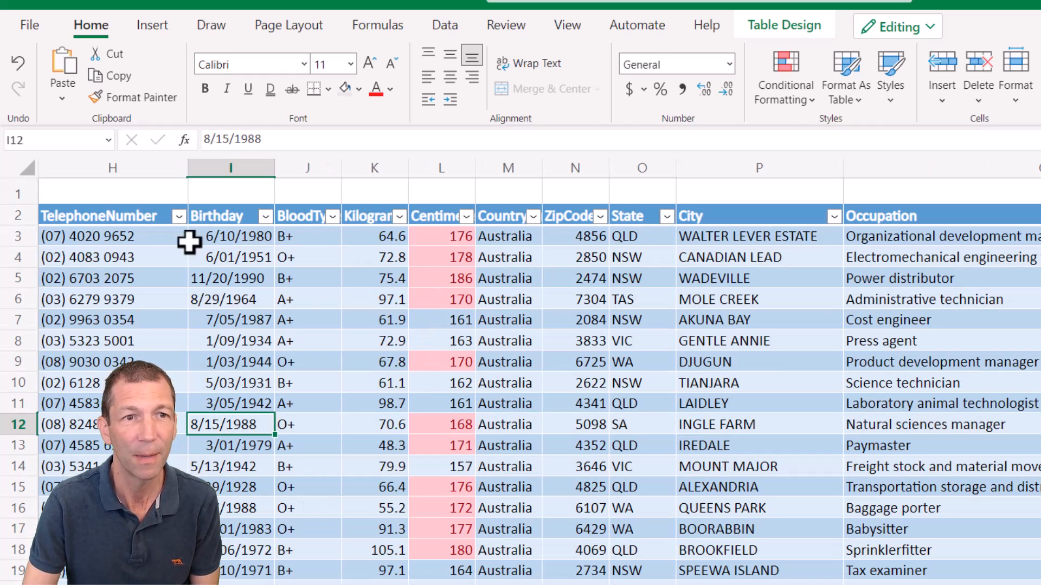
Step: Change the year of the first record's birthday in I3 of the blue source table
left_click(239, 234)
key("F2")
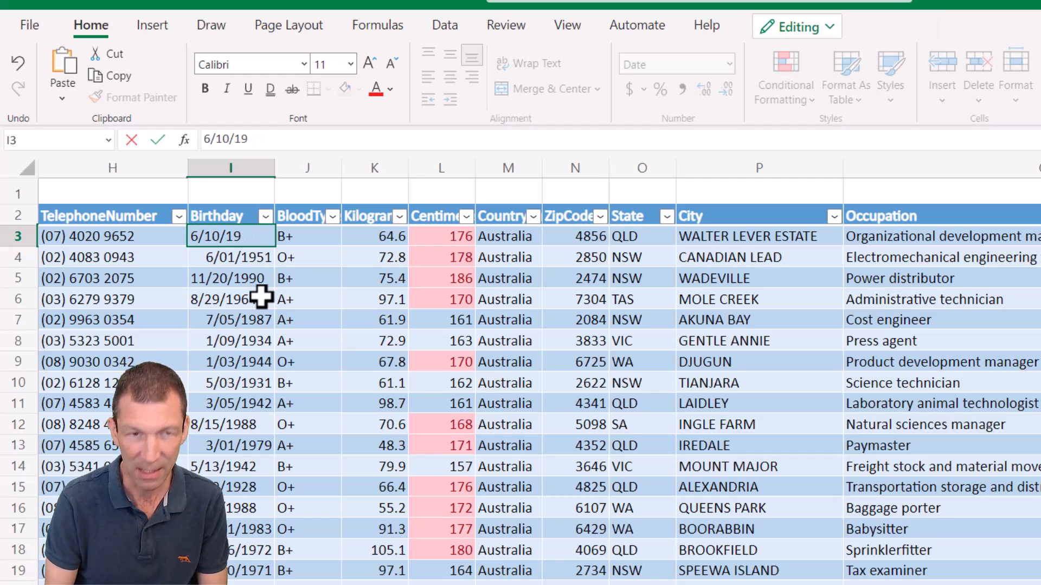
type("90")
key("Return")
key("Up")
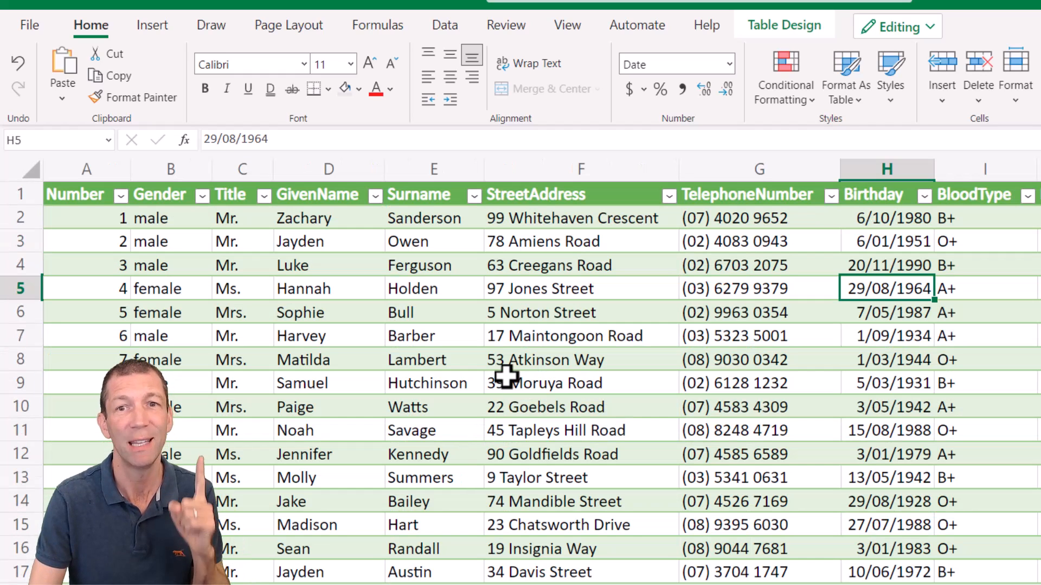
Step: Refresh all the workbook's queries from the Queries list and check the first record's Birthday cell in the green table
left_click(507, 380)
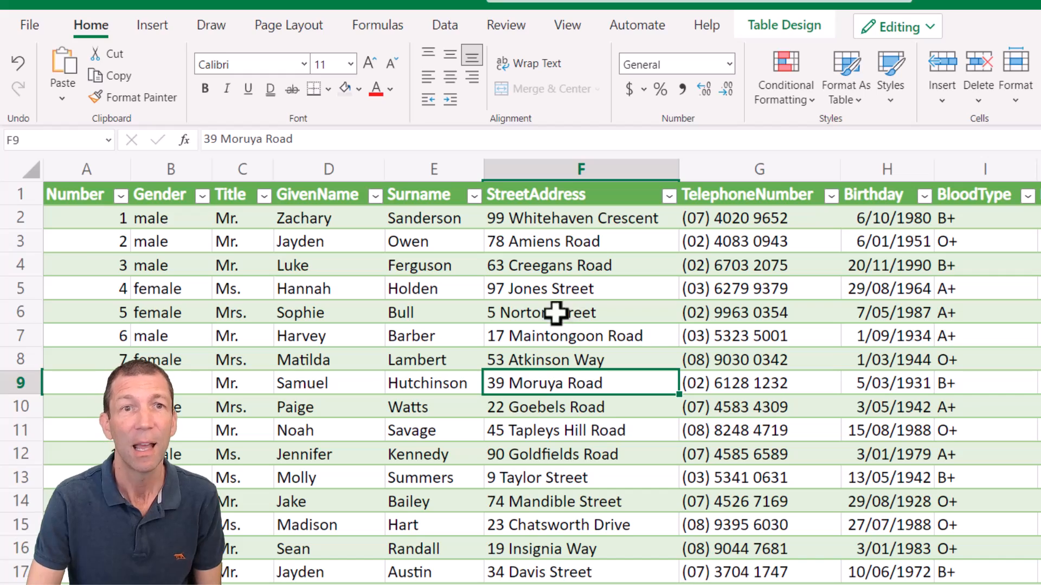
left_click(446, 26)
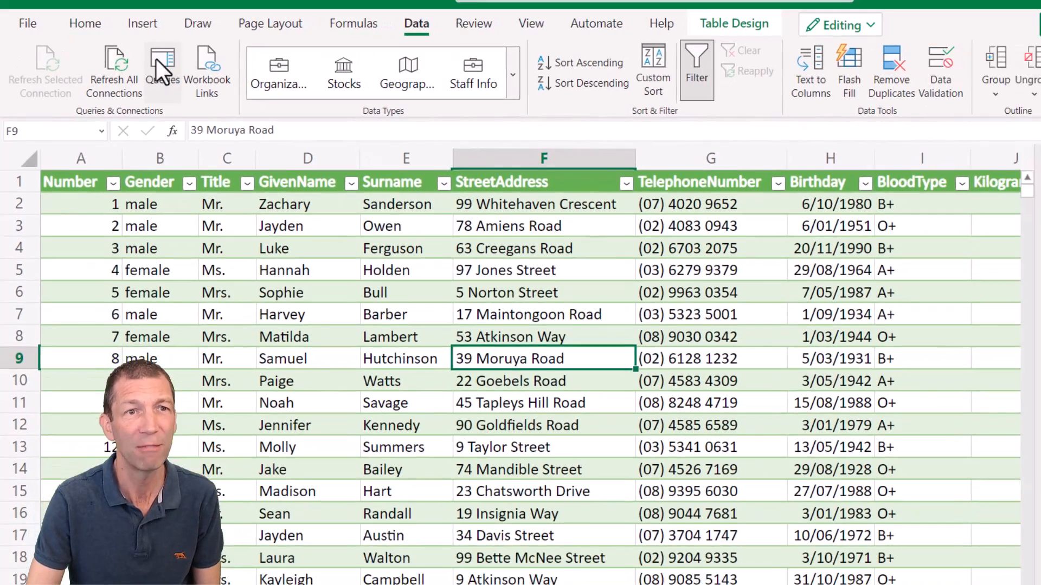
left_click(158, 64)
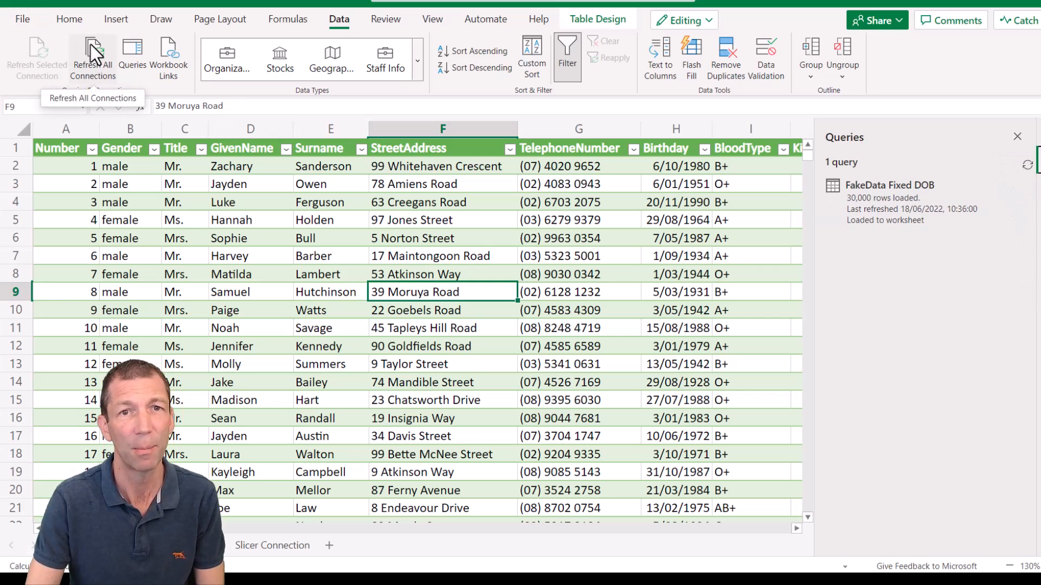
left_click(1026, 165)
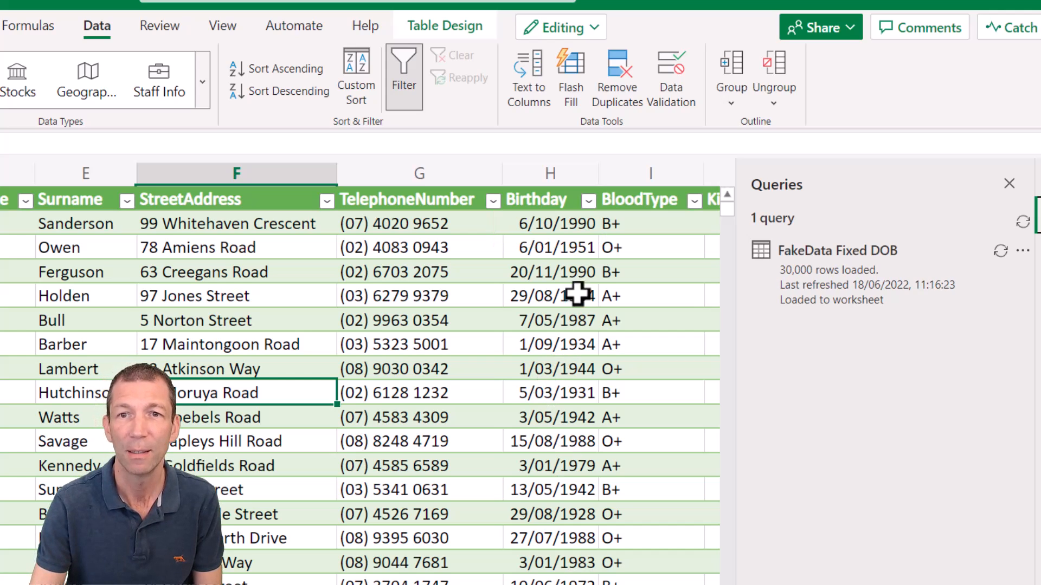
left_click(591, 223)
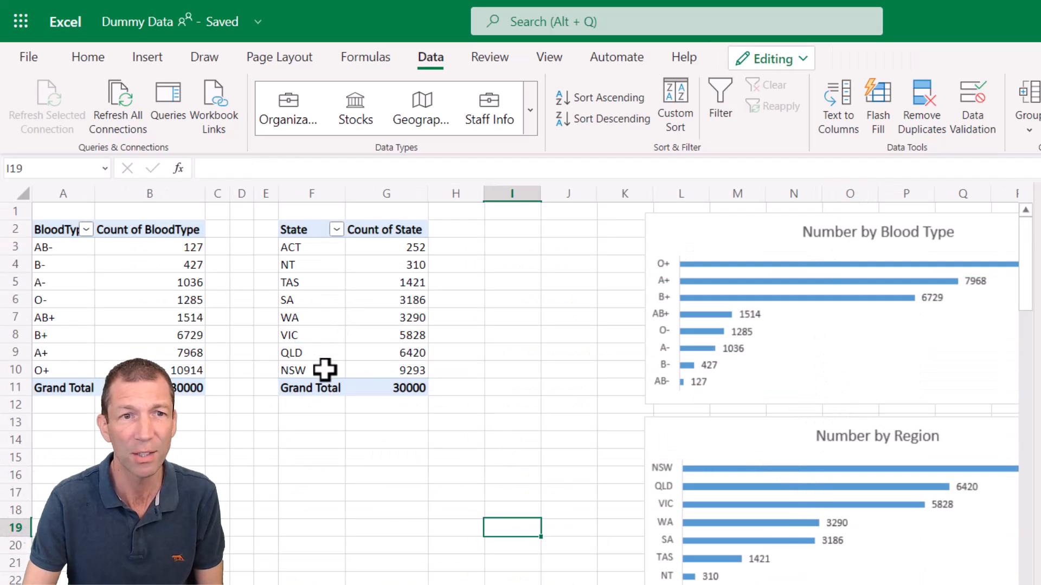
Step: Insert a Gender slicer for the State PivotTable and move it into the gap between the PivotTable and the charts
left_click(374, 312)
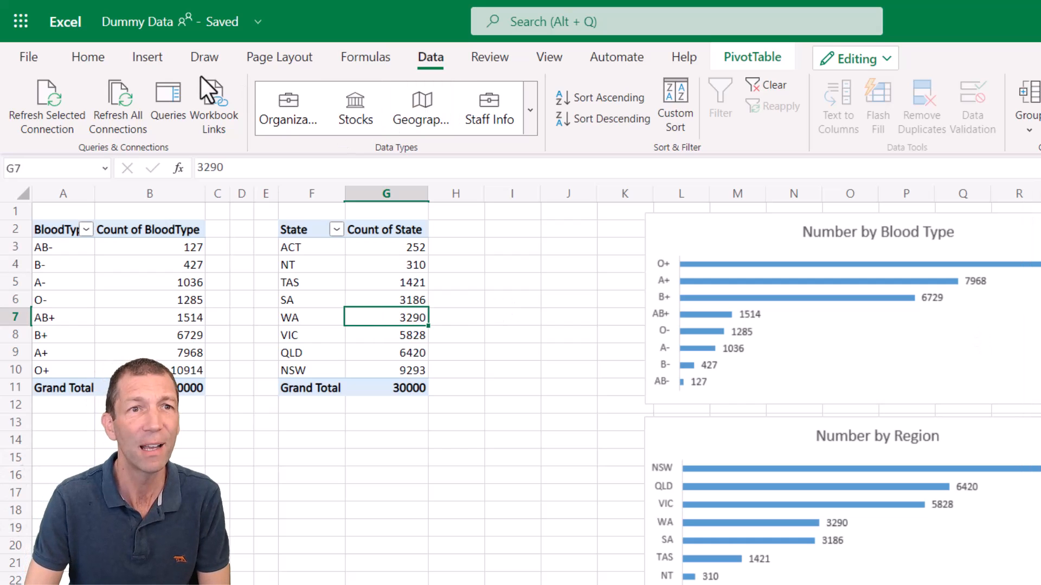
left_click(747, 58)
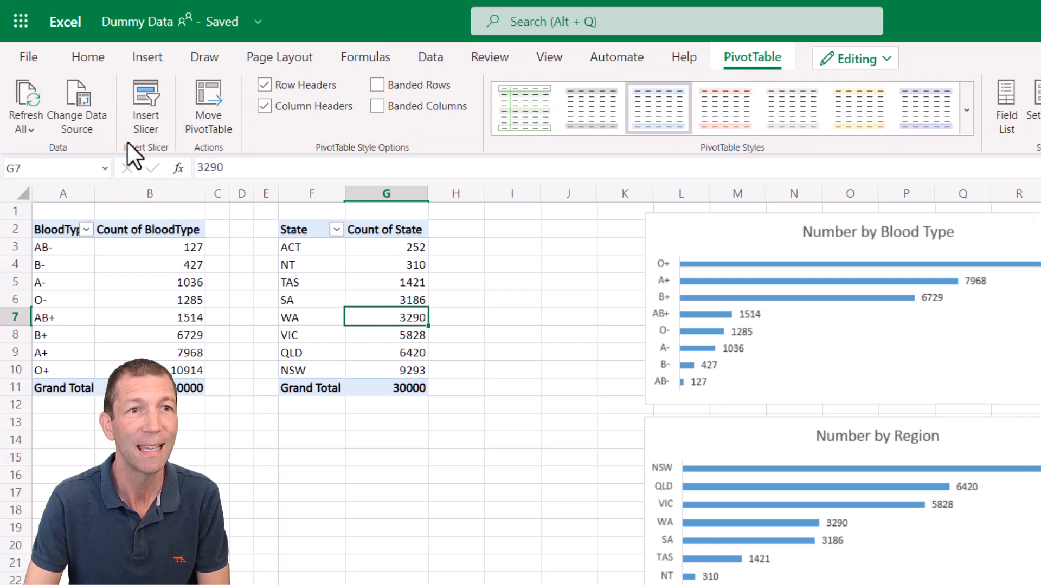
left_click(143, 97)
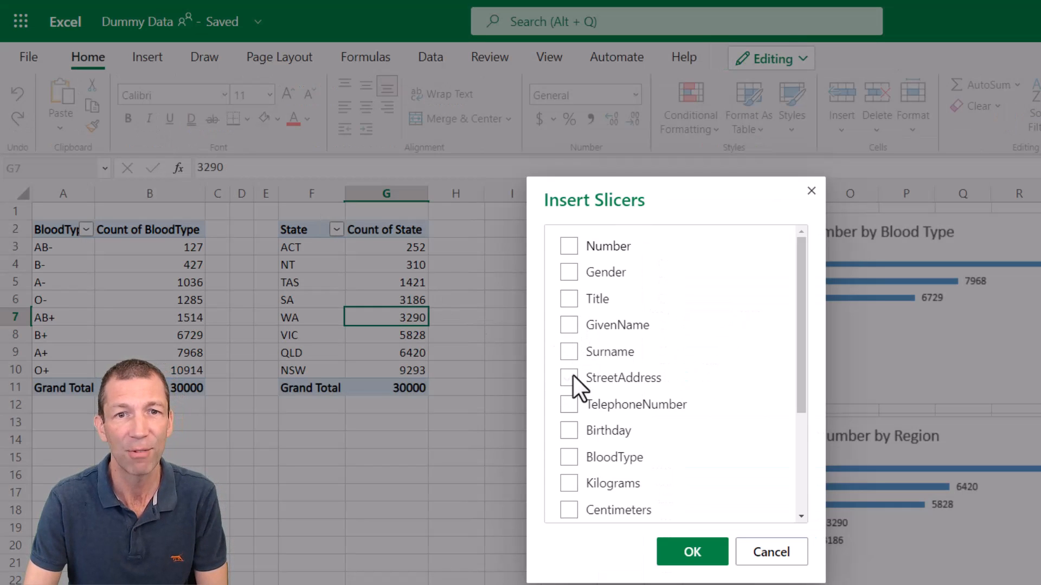
left_click(567, 271)
left_click(697, 548)
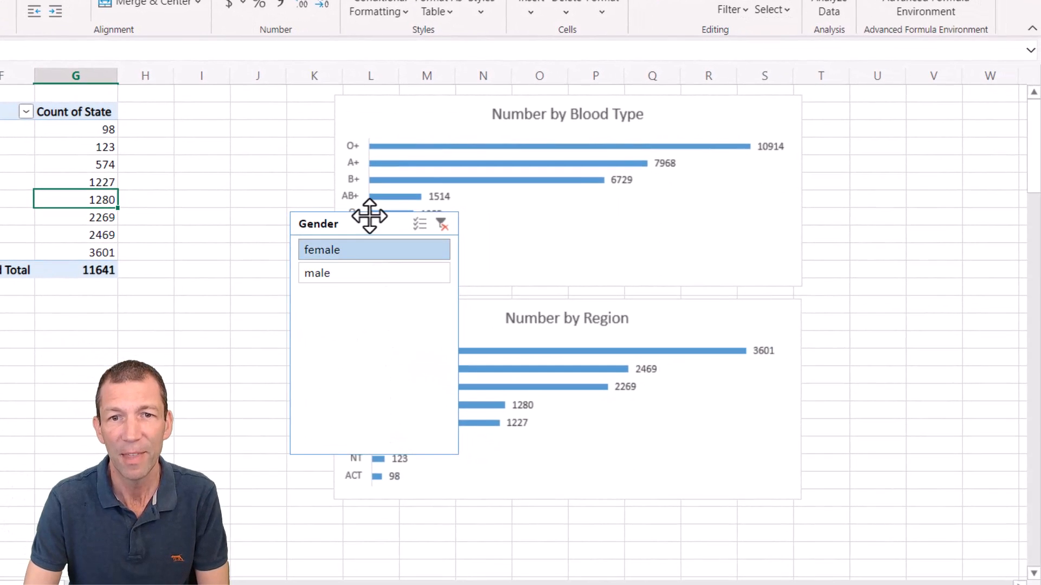
left_click_drag(369, 216, 231, 116)
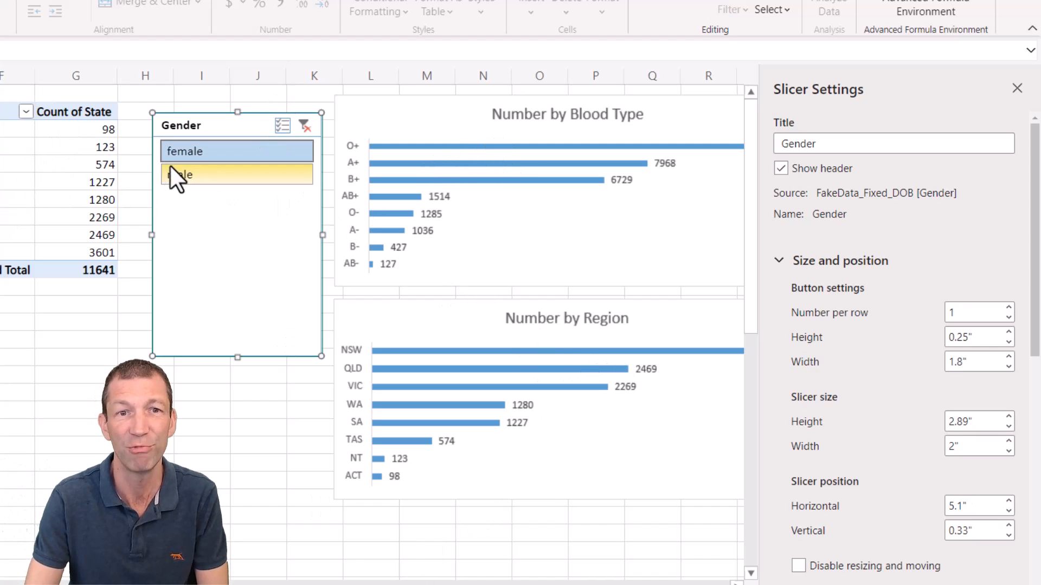
Step: Switch the Gender slicer between male and female, ending on female, and compare how the Blood Type and Region charts respond
left_click(187, 176)
left_click(198, 157)
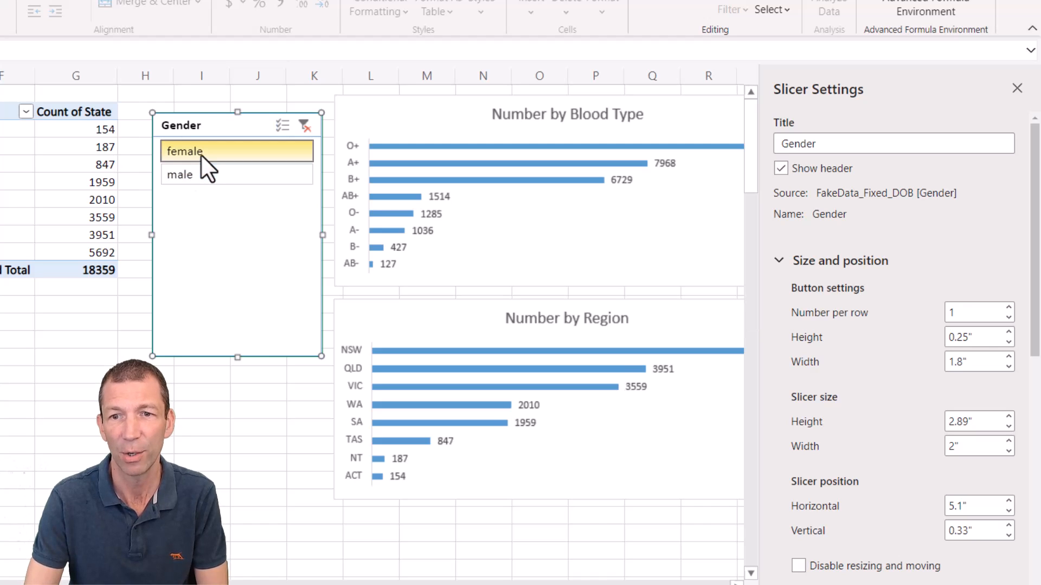
left_click(201, 175)
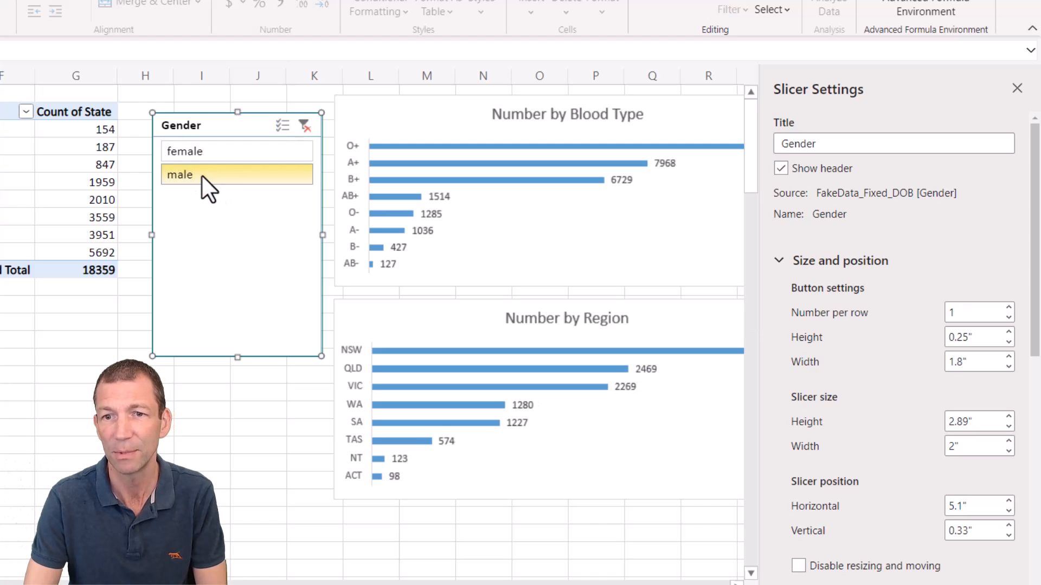
left_click(206, 157)
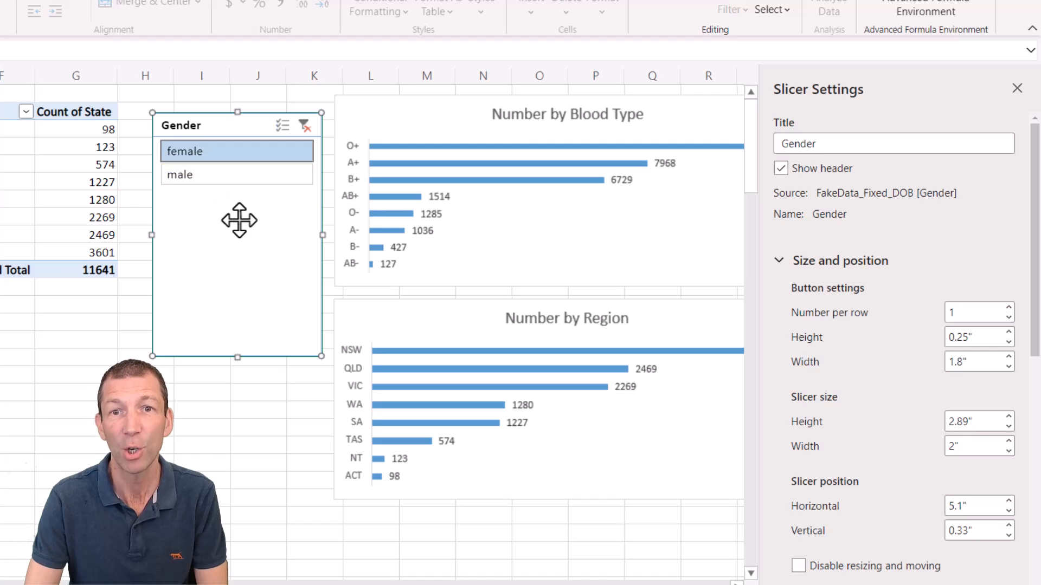
left_click(516, 162)
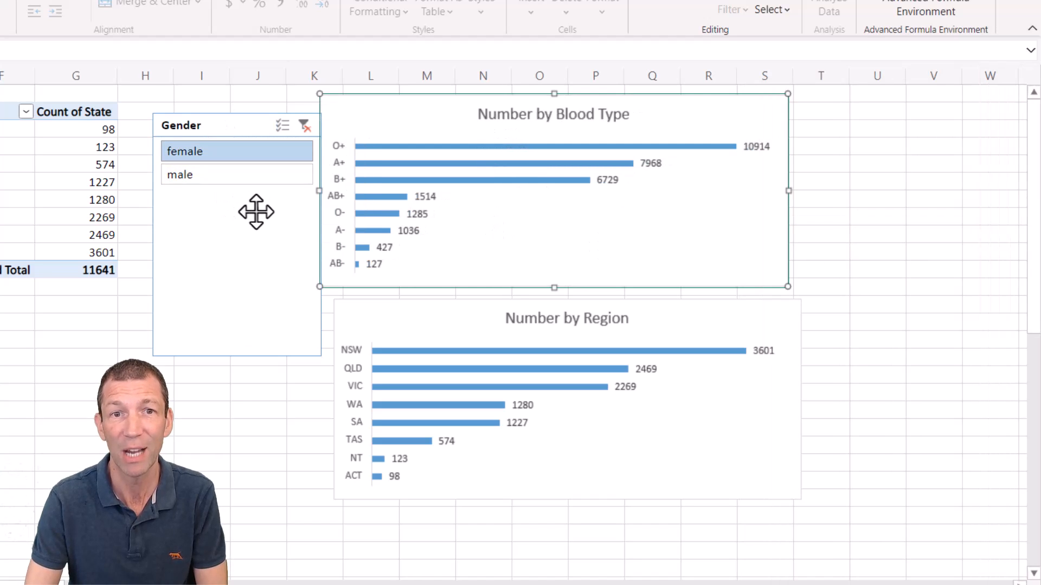
Step: Connect the Gender slicer to PivotTable1 as well and test it by filtering to male and back to female
left_click(239, 231)
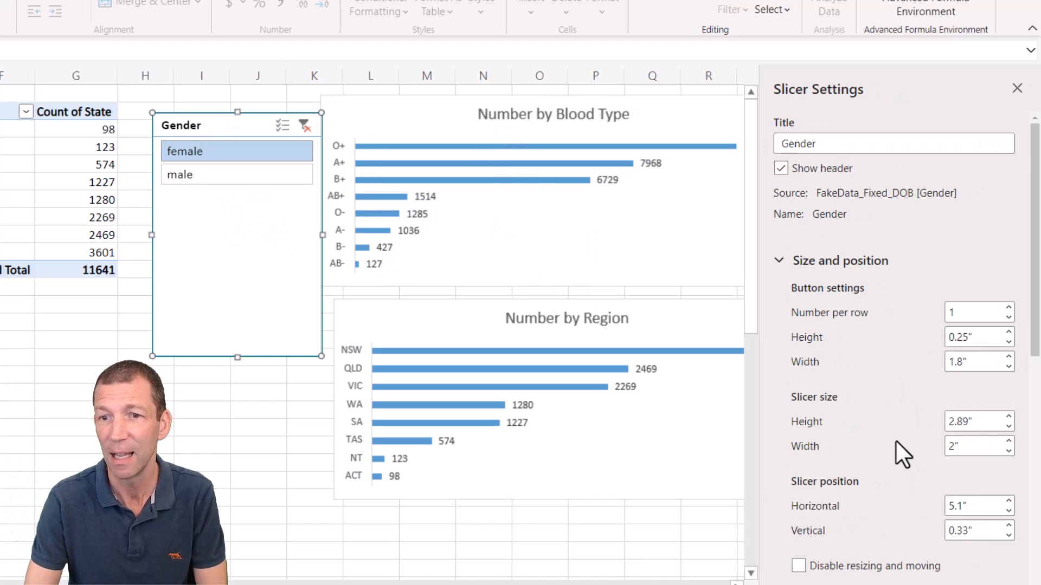
scroll(896, 440, "down", 10)
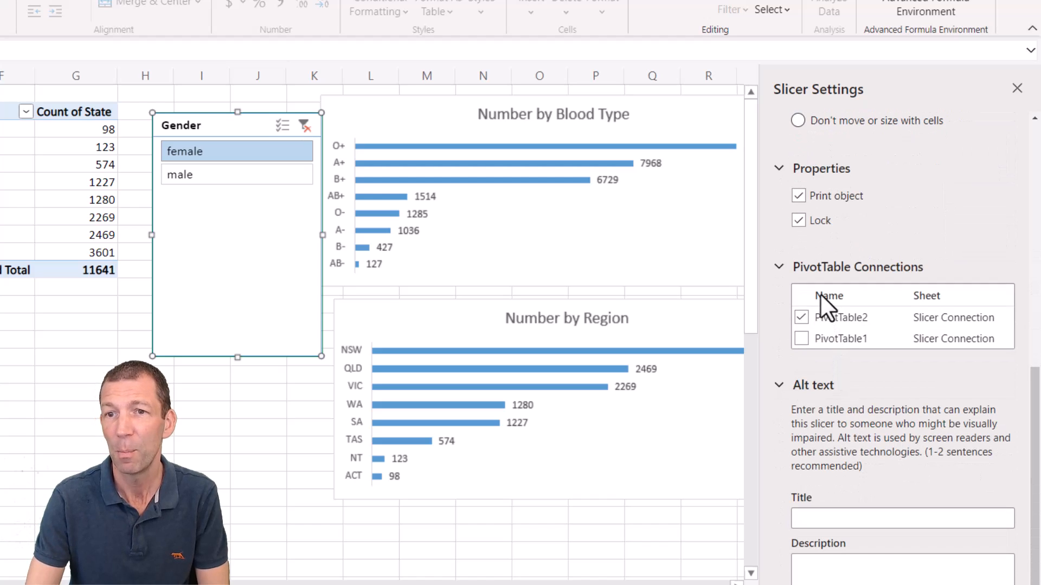
left_click(801, 338)
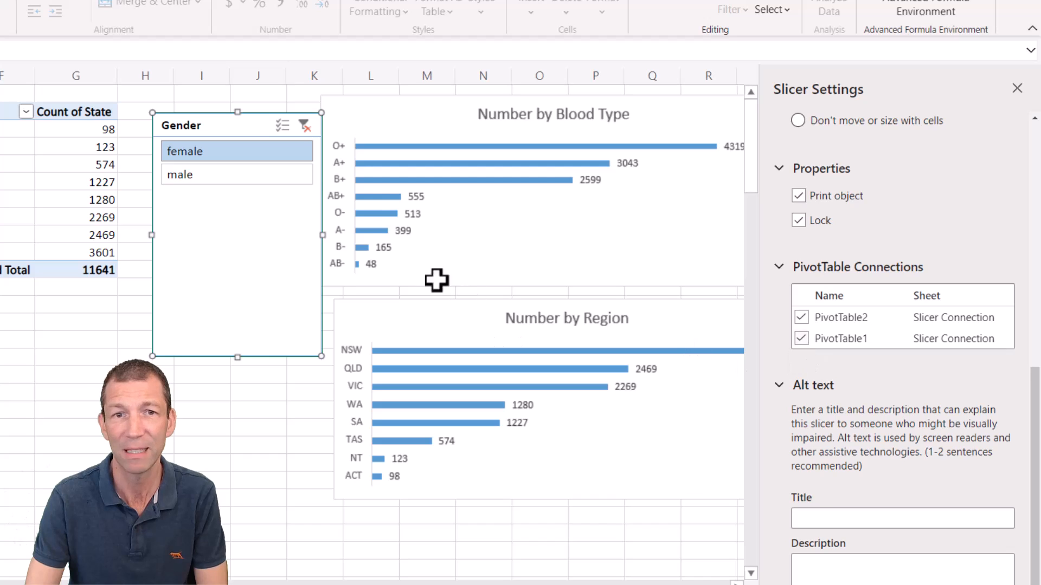
left_click(213, 172)
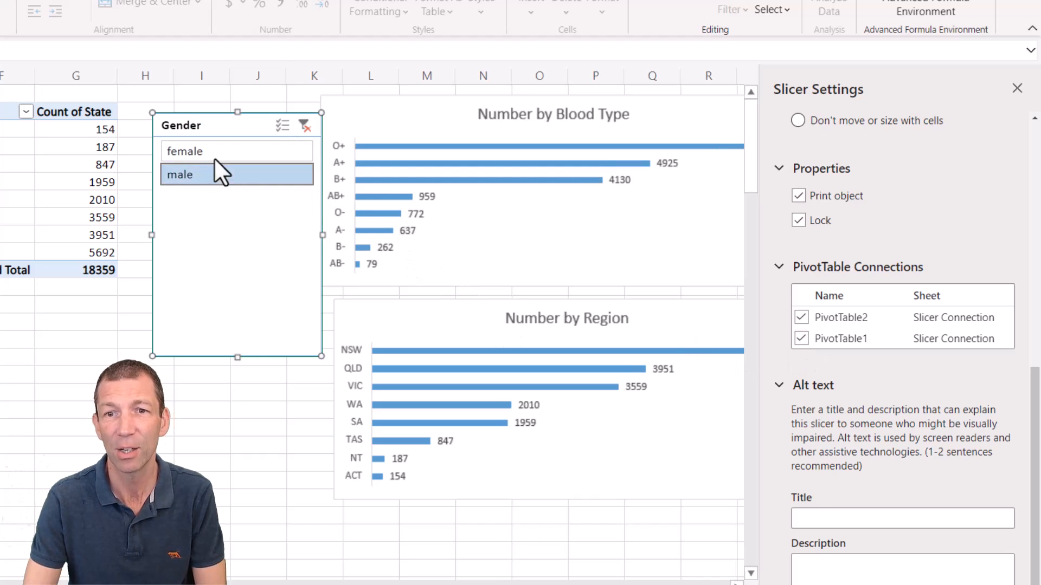
left_click(216, 153)
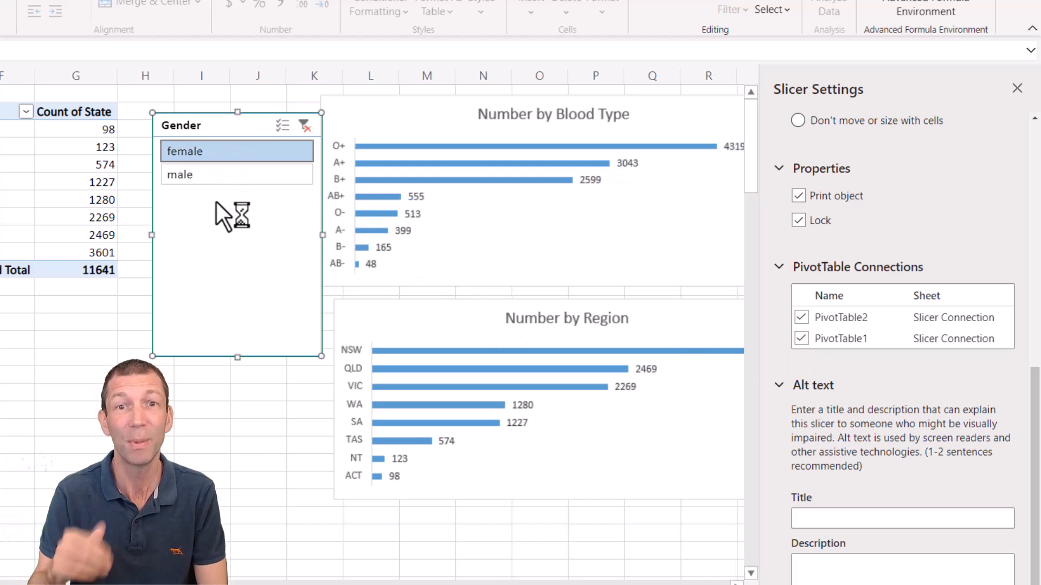